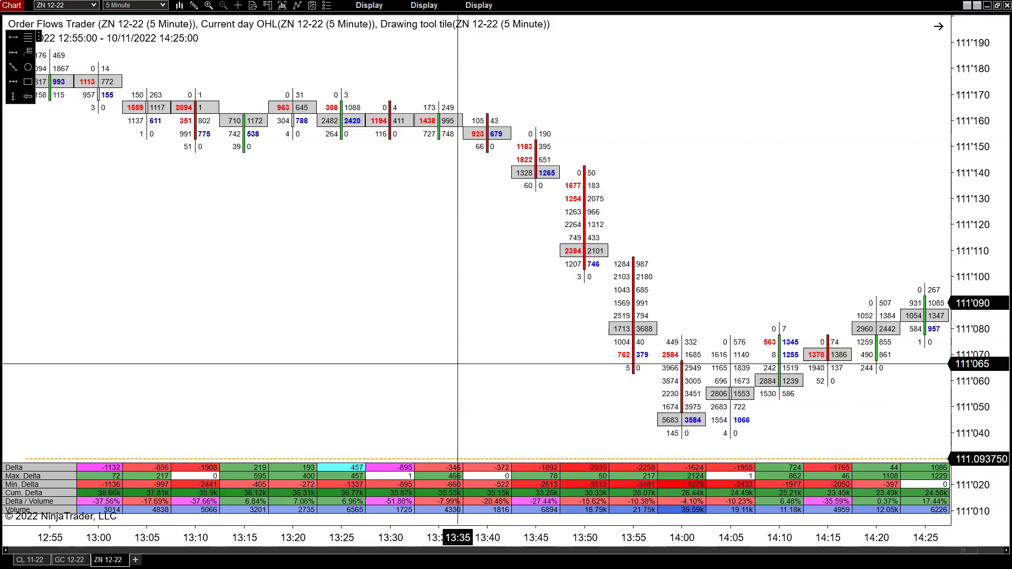
Step: Look over the GC 12-22 and CL 11-22 one-minute footprint charts, focusing on the decline starting at 13:45
left_click(69, 562)
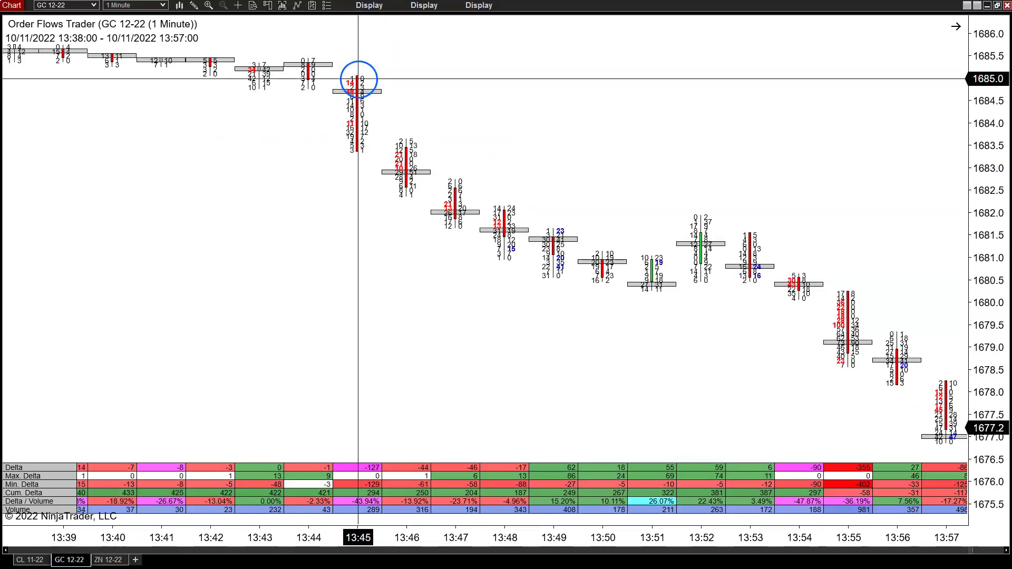
left_click(31, 561)
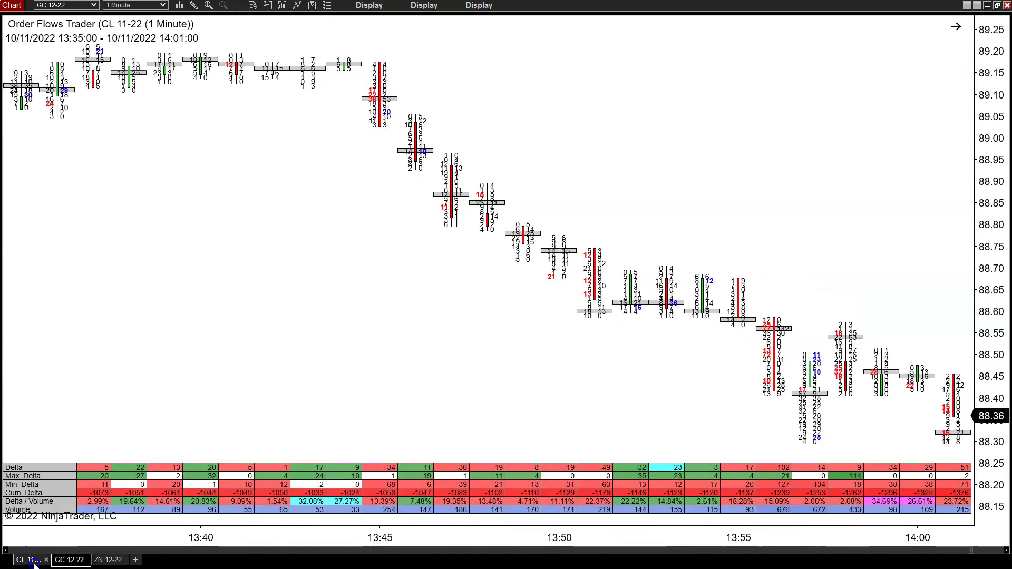
left_click(241, 7)
left_click(257, 31)
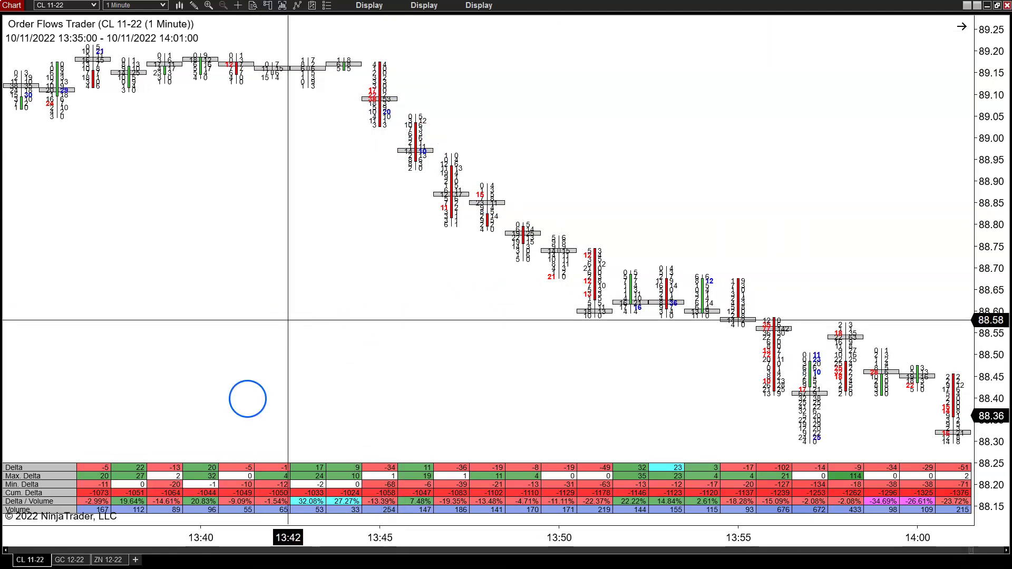
Step: Bring up the GC 12-22 chart and stretch its price scale, keeping the decline from 13:45 in view
left_click(69, 560)
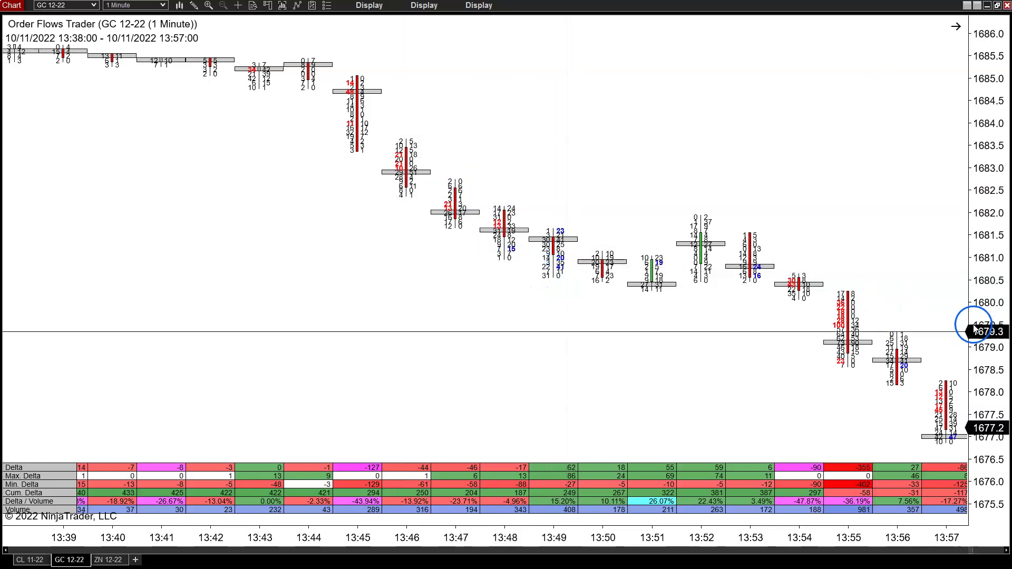
left_click_drag(974, 330, 974, 296)
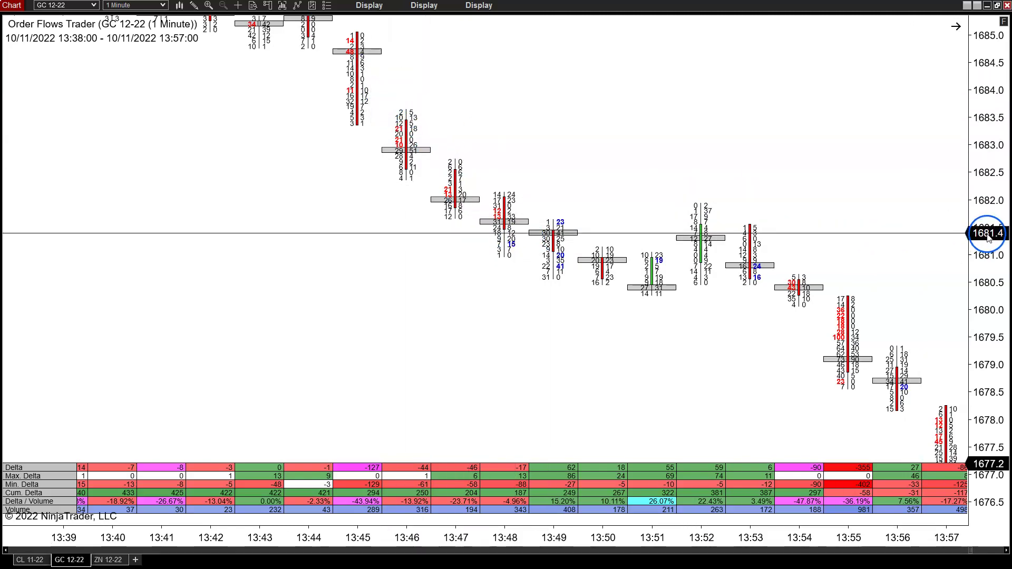
left_click_drag(987, 234, 999, 295)
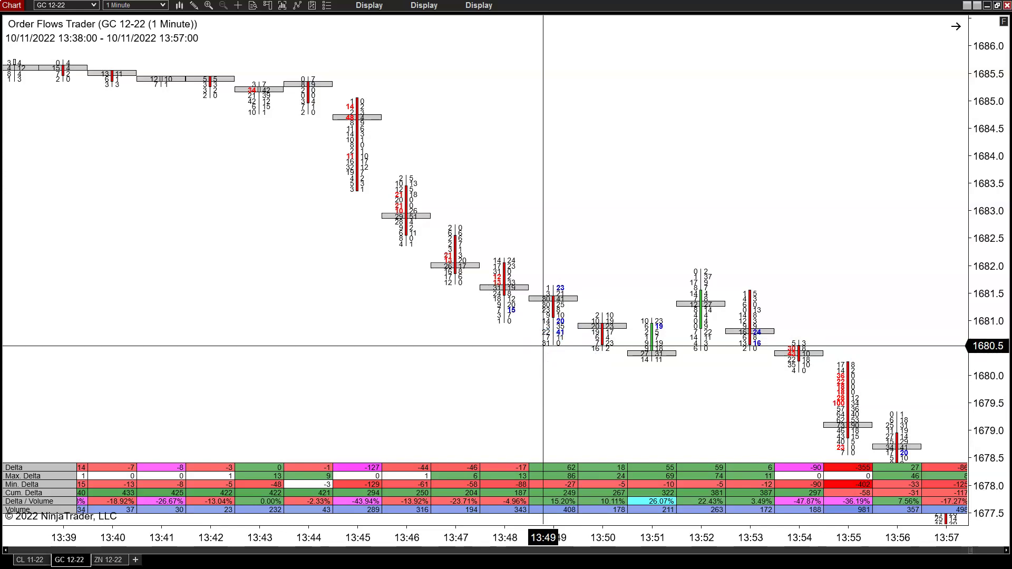
Step: Examine the GC 12-22 footprint bars from 13:49 to 13:53, focusing on the buying imbalances in the 13:49 bar
left_click(553, 344)
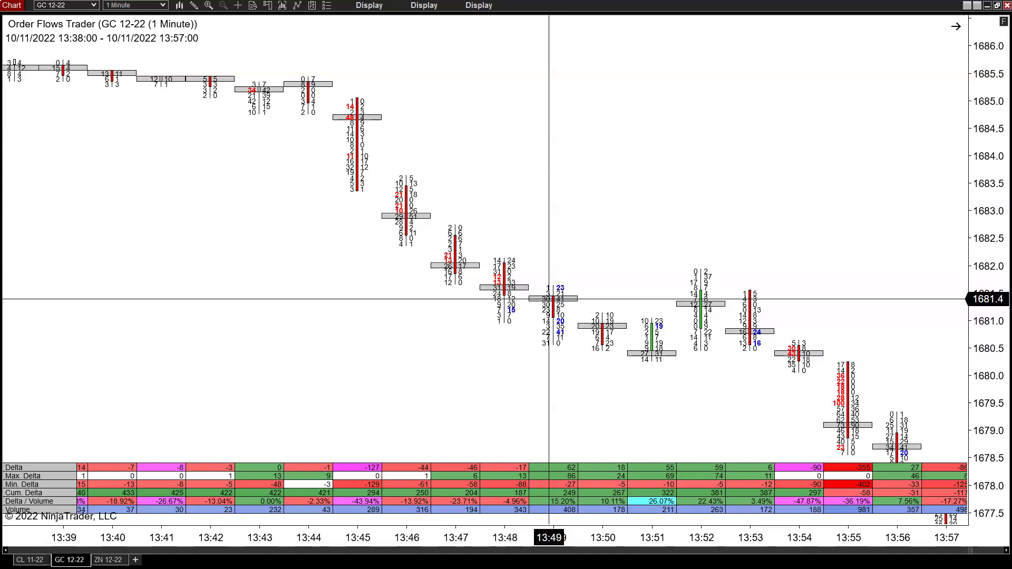
left_click_drag(549, 298, 540, 382)
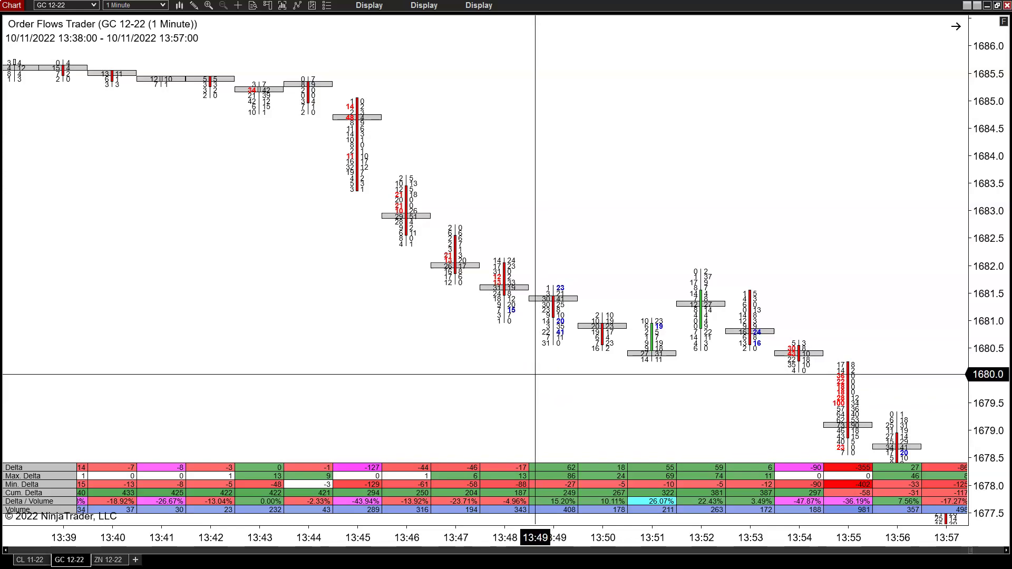
left_click(535, 367)
left_click_drag(598, 196, 583, 310)
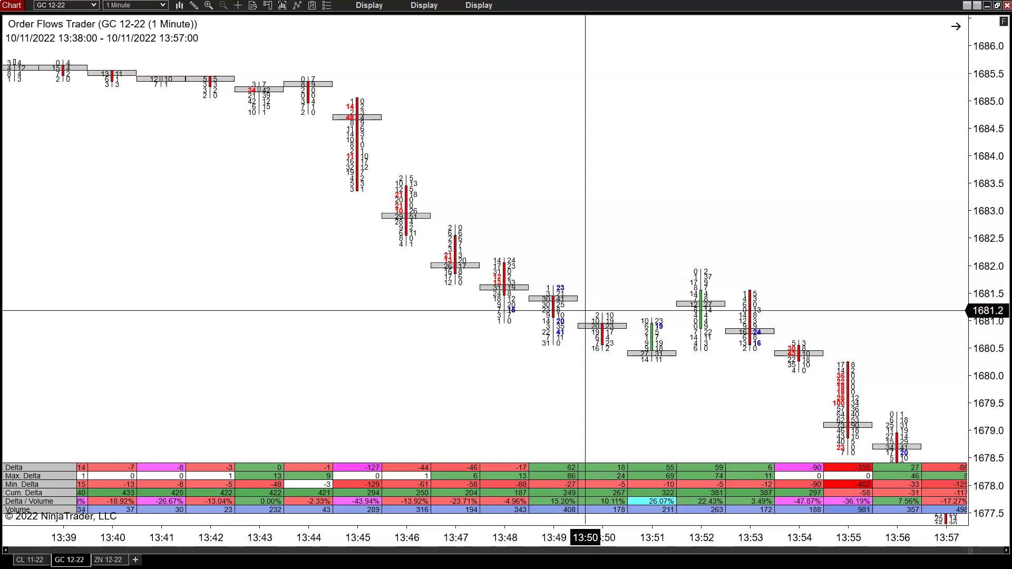
left_click(593, 311)
left_click_drag(600, 407, 745, 361)
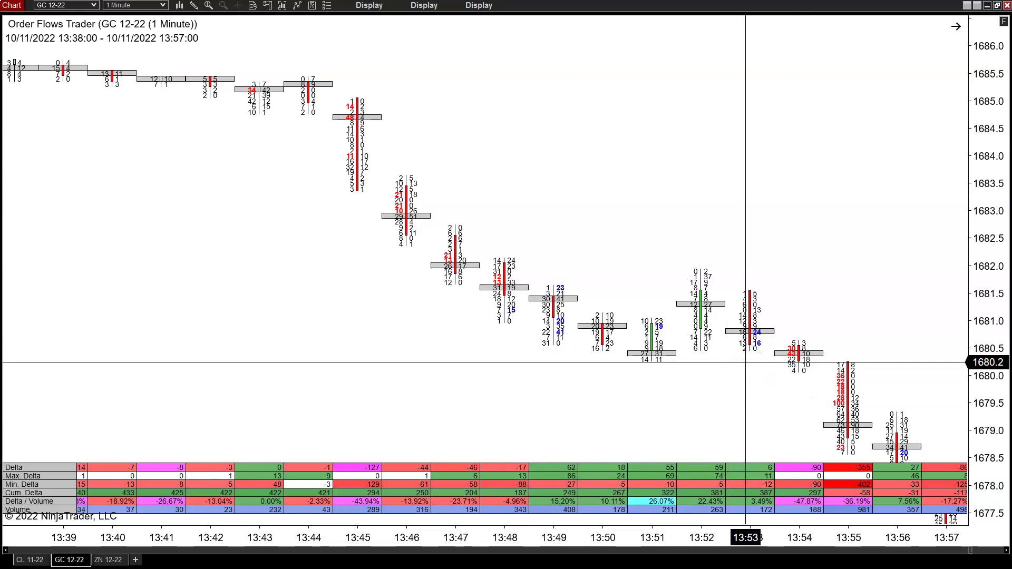
left_click(557, 317)
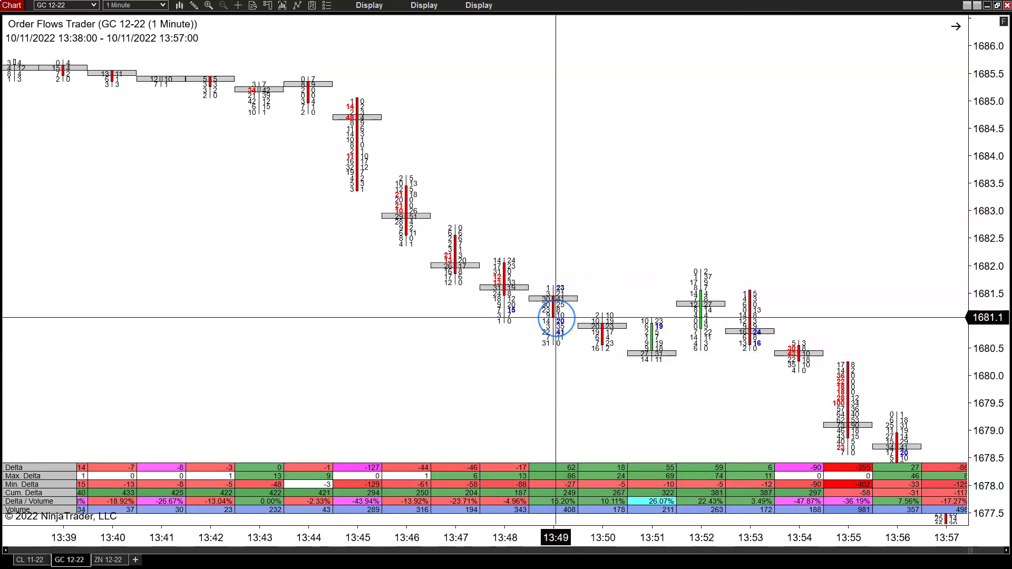
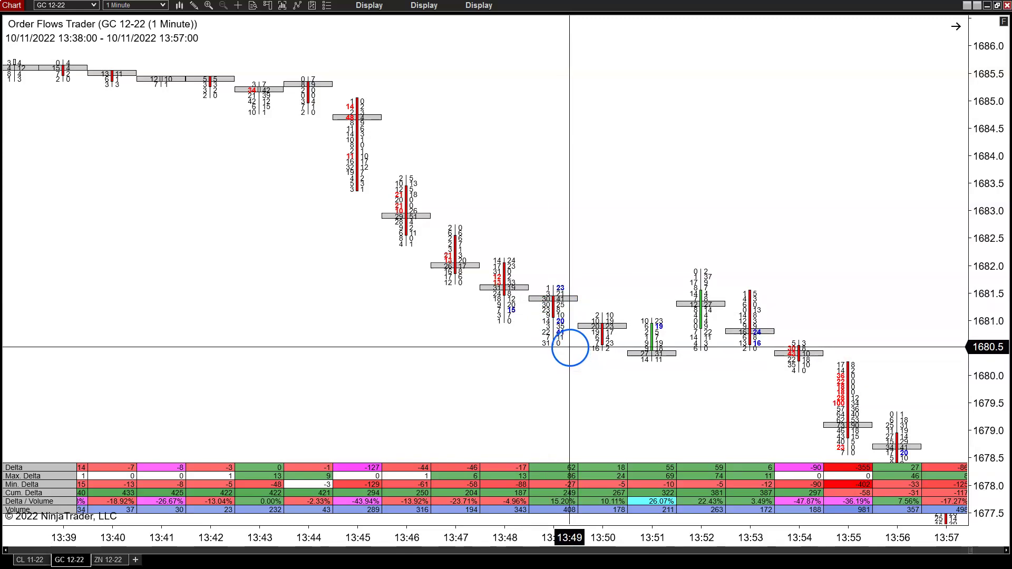
Step: Examine the ZN 12-22 five-minute chart's sell-off bars from 13:45 to 13:55, including their bid and ask volumes
left_click(102, 559)
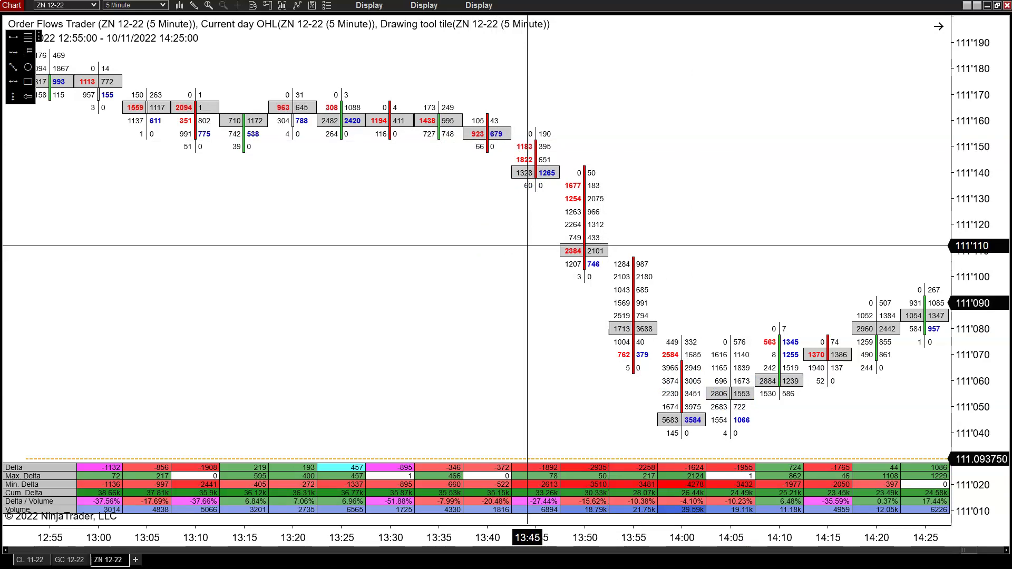
mouse_move(494, 267)
left_mouse_down()
mouse_move(510, 146)
mouse_move(531, 145)
mouse_move(528, 173)
mouse_move(532, 147)
mouse_move(525, 160)
mouse_move(550, 169)
mouse_move(560, 195)
mouse_move(558, 183)
mouse_move(571, 246)
mouse_move(603, 280)
mouse_move(594, 235)
mouse_move(585, 273)
mouse_move(595, 265)
mouse_move(350, 56)
mouse_move(348, 41)
left_mouse_up()
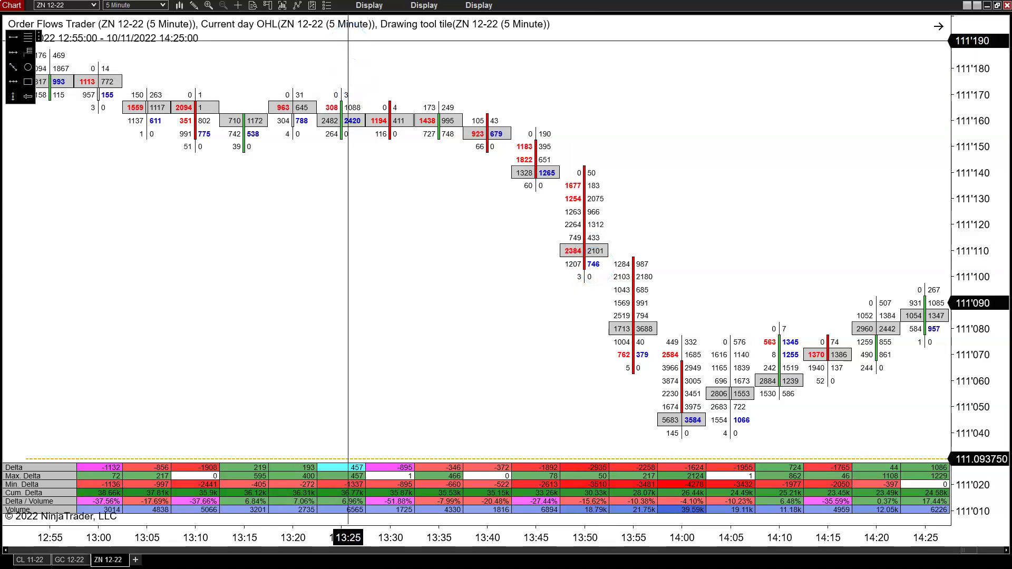
mouse_move(346, 41)
left_mouse_down()
mouse_move(583, 205)
mouse_move(594, 273)
mouse_move(542, 251)
mouse_move(535, 224)
mouse_move(547, 172)
mouse_move(539, 265)
mouse_move(519, 277)
mouse_move(537, 279)
mouse_move(527, 475)
mouse_move(533, 535)
mouse_move(542, 517)
mouse_move(546, 551)
mouse_move(558, 332)
mouse_move(539, 163)
mouse_move(552, 181)
mouse_move(526, 141)
mouse_move(533, 178)
mouse_move(527, 148)
mouse_move(529, 162)
mouse_move(549, 139)
mouse_move(549, 178)
mouse_move(499, 120)
mouse_move(525, 150)
mouse_move(526, 178)
mouse_move(526, 165)
mouse_move(549, 176)
left_mouse_up()
left_click(528, 165)
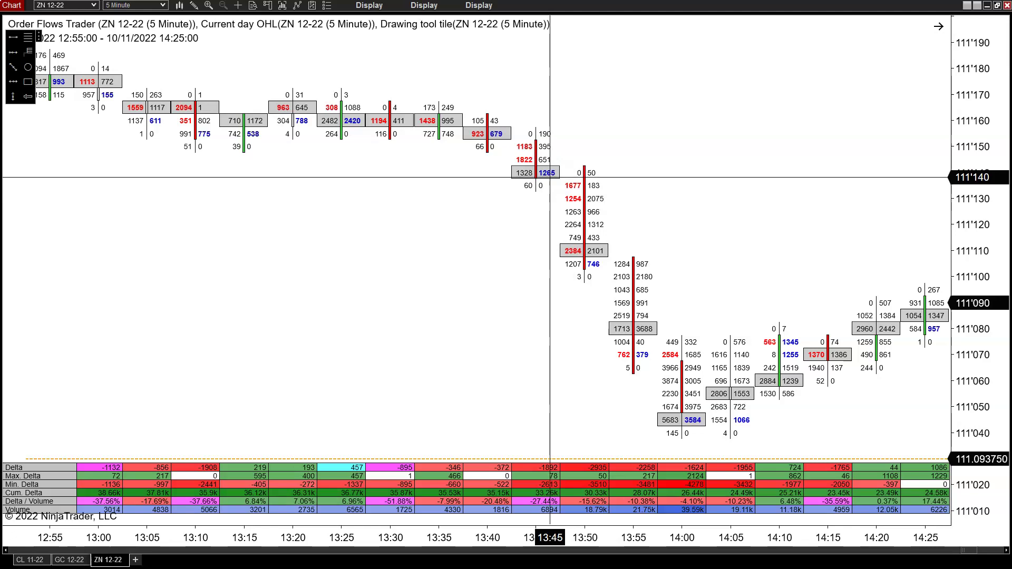
mouse_move(549, 179)
left_mouse_down()
mouse_move(576, 183)
mouse_move(572, 255)
left_mouse_up()
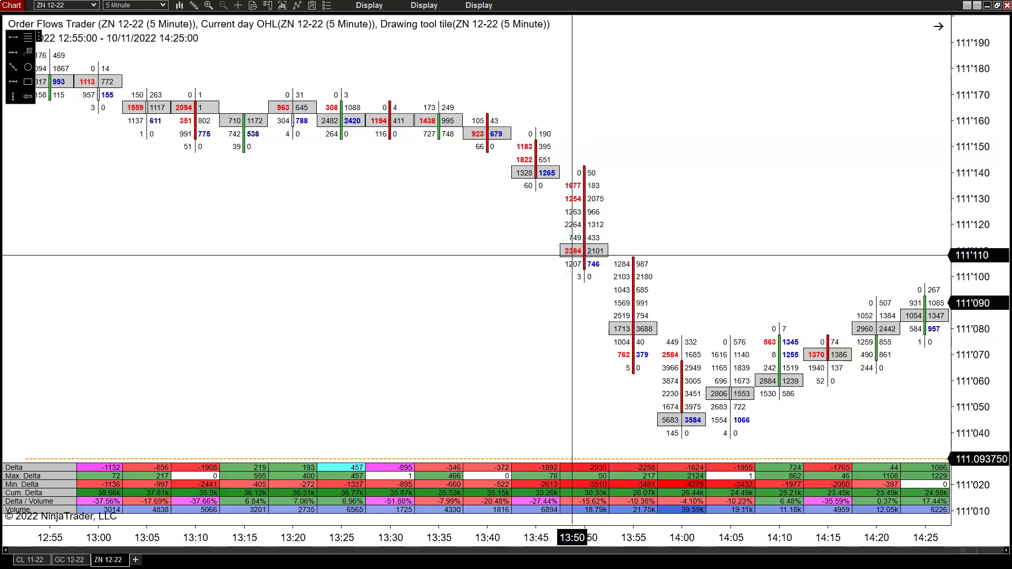
mouse_move(572, 255)
left_mouse_down()
mouse_move(591, 174)
mouse_move(583, 244)
mouse_move(625, 290)
mouse_move(639, 343)
mouse_move(619, 282)
mouse_move(628, 293)
mouse_move(630, 384)
mouse_move(632, 280)
mouse_move(619, 327)
mouse_move(622, 359)
mouse_move(625, 275)
mouse_move(621, 323)
mouse_move(654, 327)
mouse_move(637, 332)
mouse_move(643, 337)
mouse_move(556, 174)
mouse_move(628, 329)
mouse_move(601, 225)
mouse_move(592, 212)
mouse_move(649, 349)
mouse_move(643, 337)
left_mouse_up()
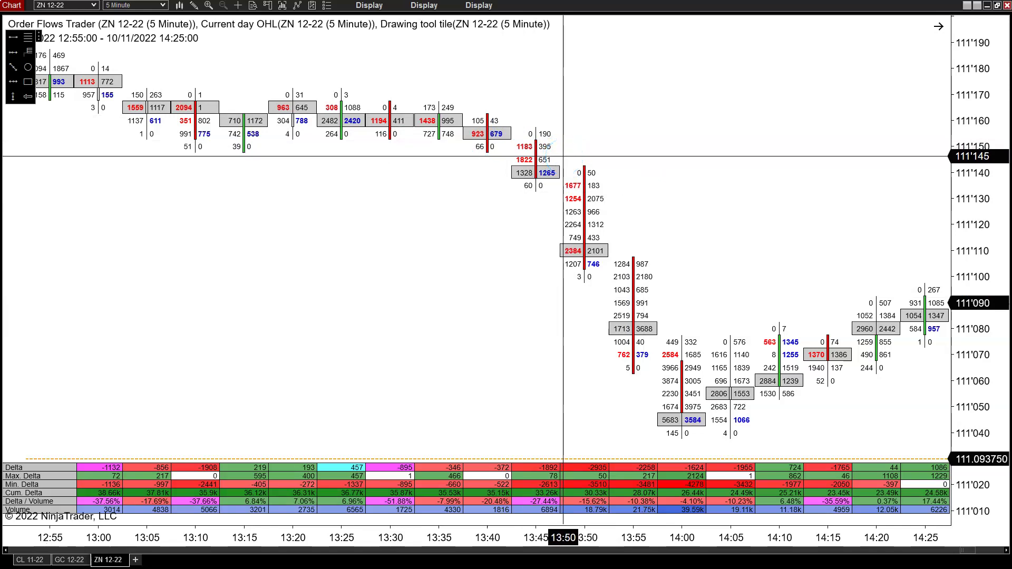
left_click(564, 156)
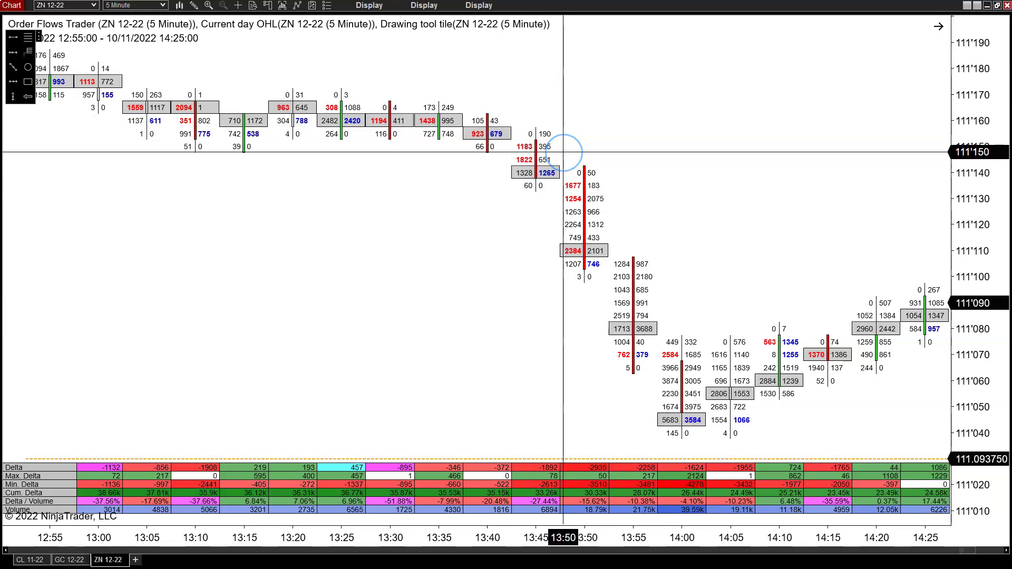
left_click_drag(564, 152, 683, 188)
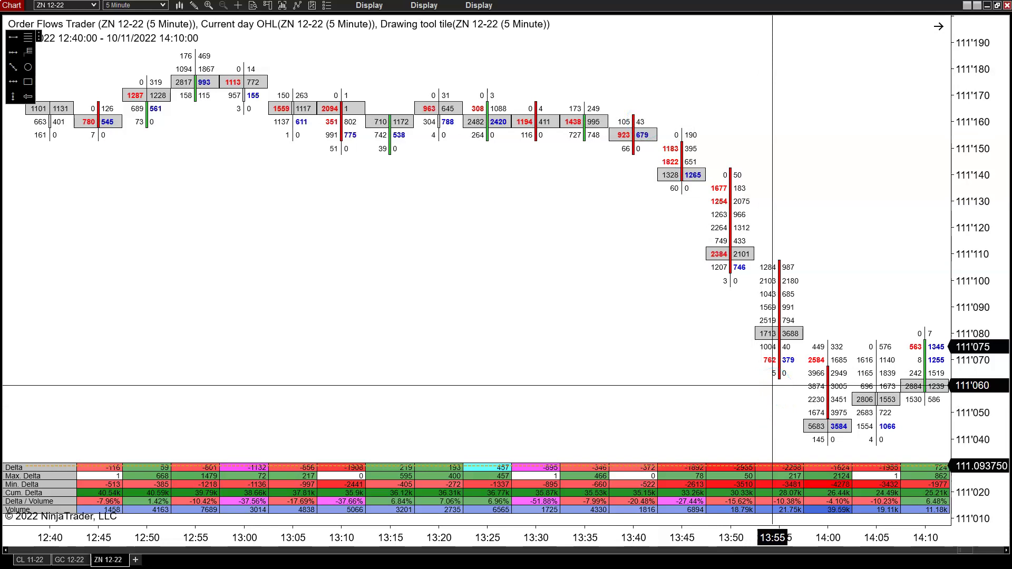
Step: Go back to the 08:25–09:55 range on the ZN 12-22 chart and examine the boxed volume levels of the 09:15 to 09:30 bars
scroll(772, 385, "up", 3)
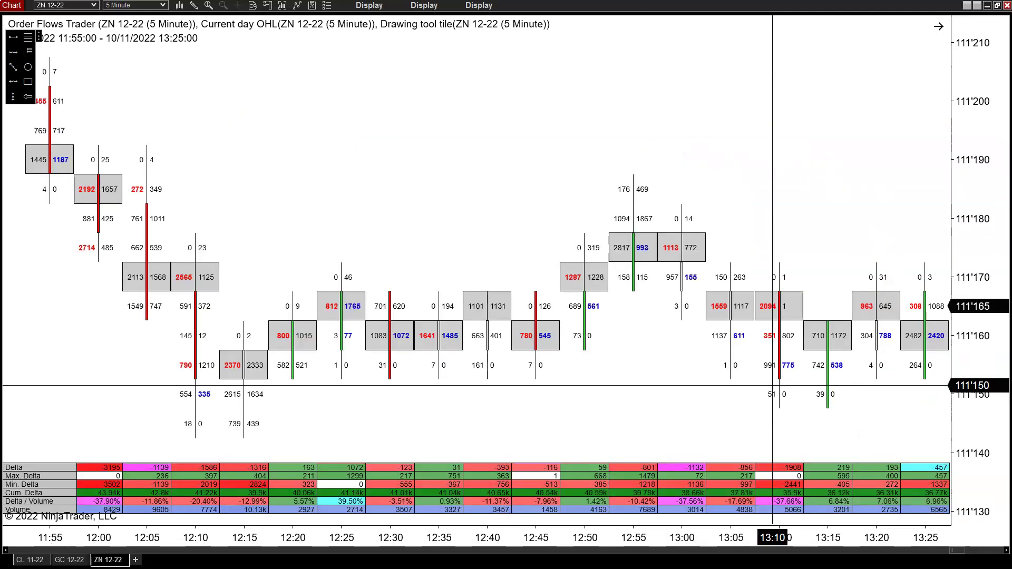
scroll(772, 386, "down", 2)
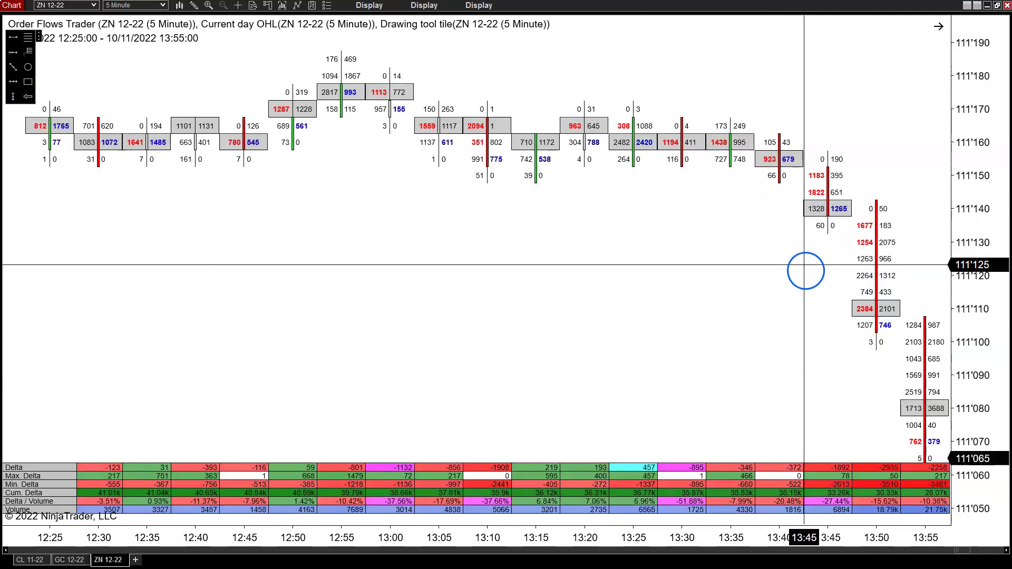
scroll(862, 418, "up", 11)
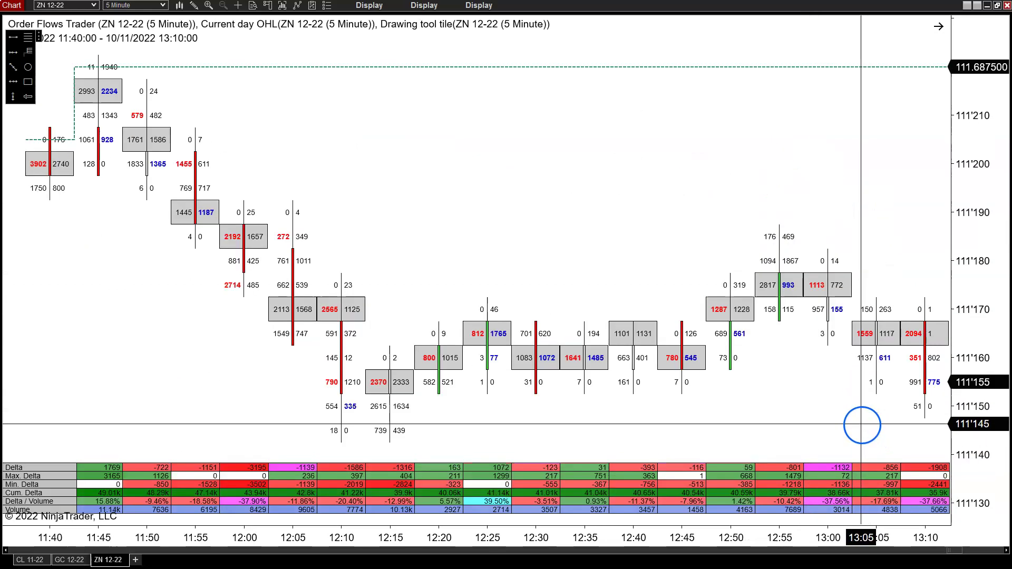
scroll(678, 362, "up", 5)
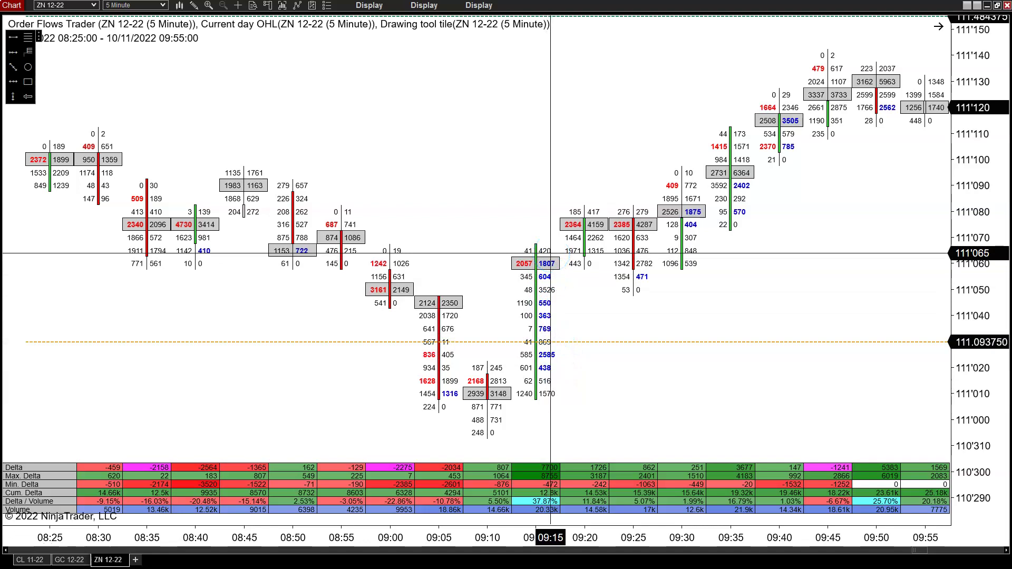
left_click(531, 266)
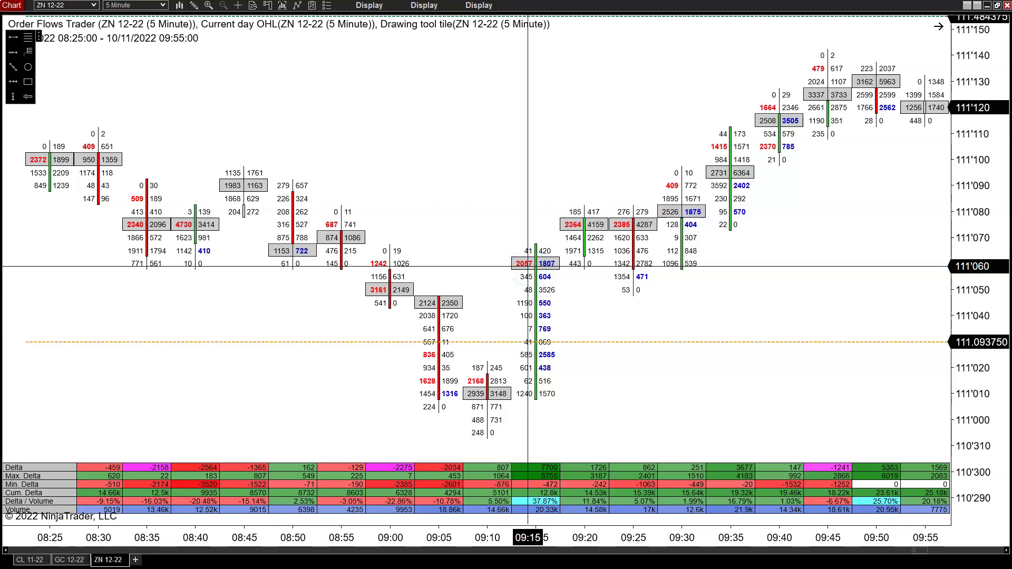
left_click(568, 267)
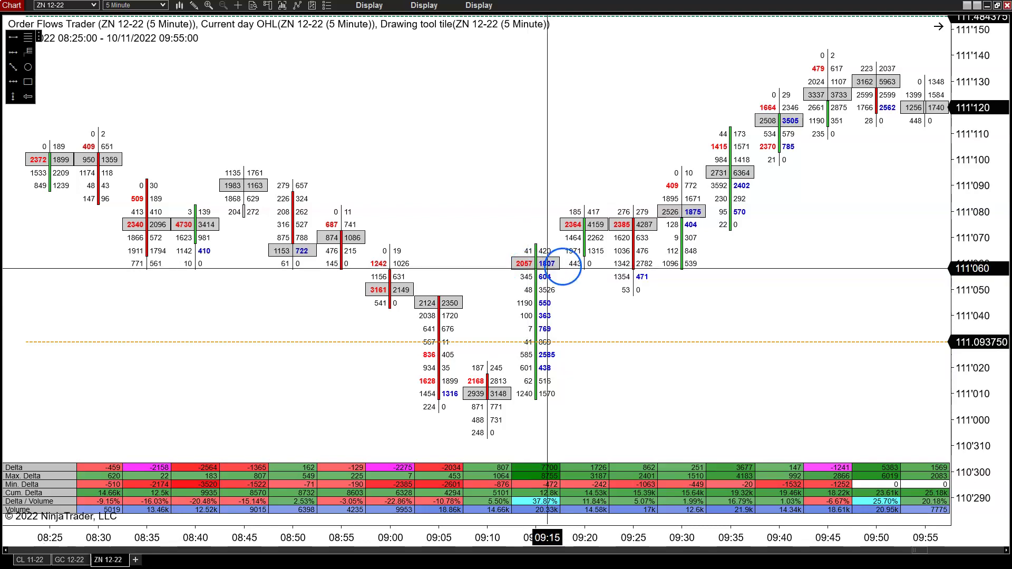
left_click(577, 228)
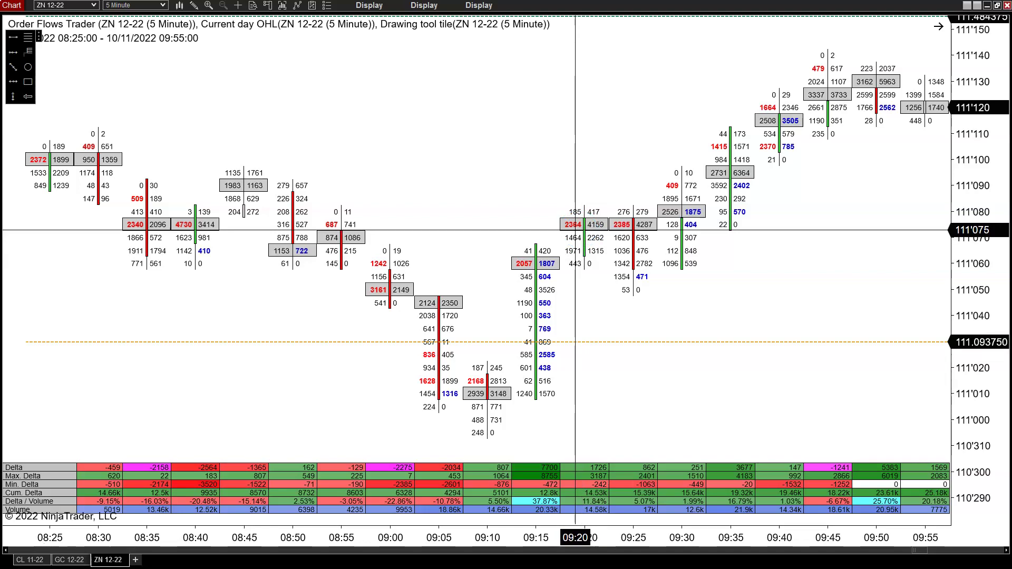
left_click(625, 226)
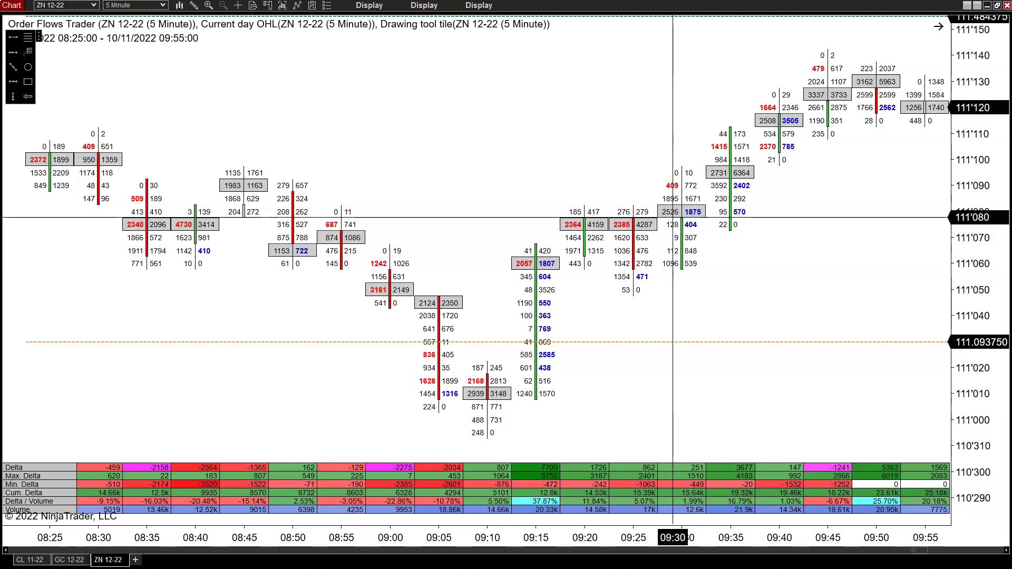
left_click(674, 215)
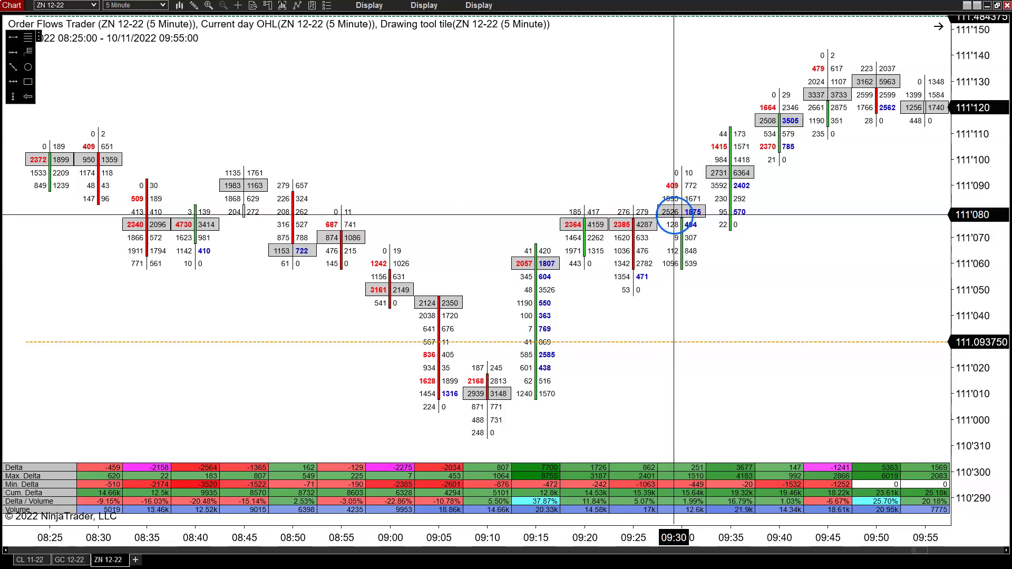
left_click(692, 210)
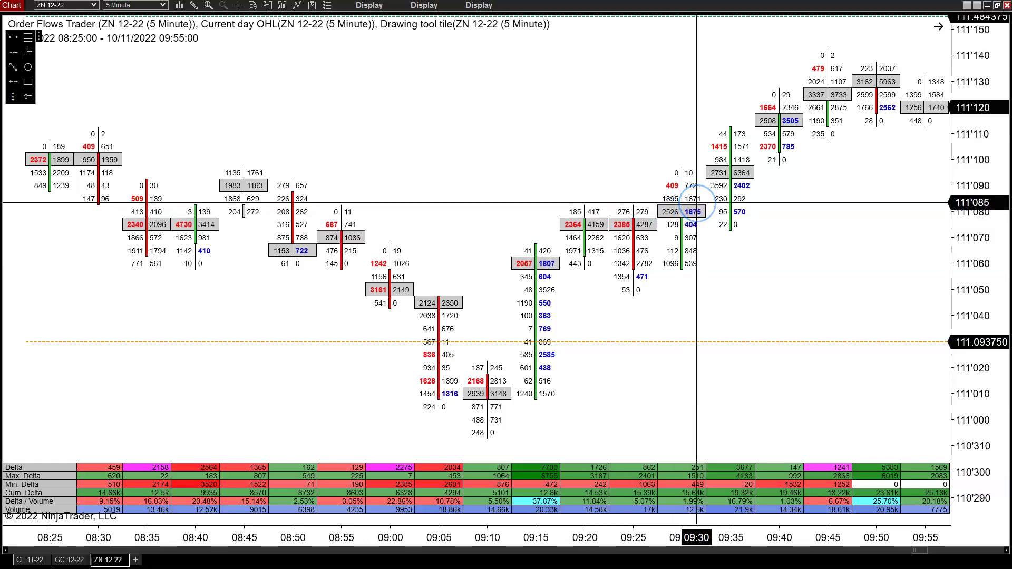
left_click(693, 245)
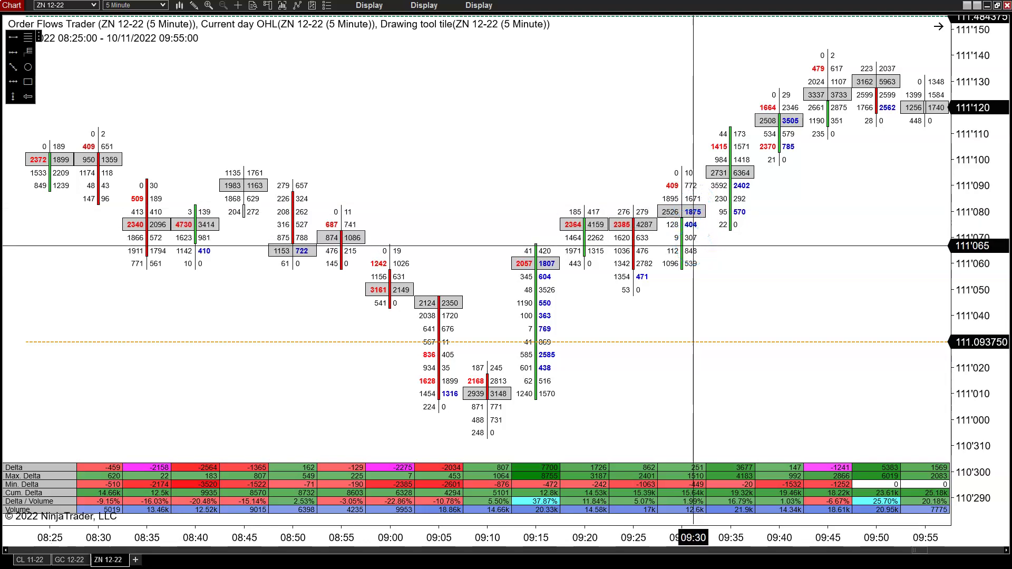
left_click(693, 227)
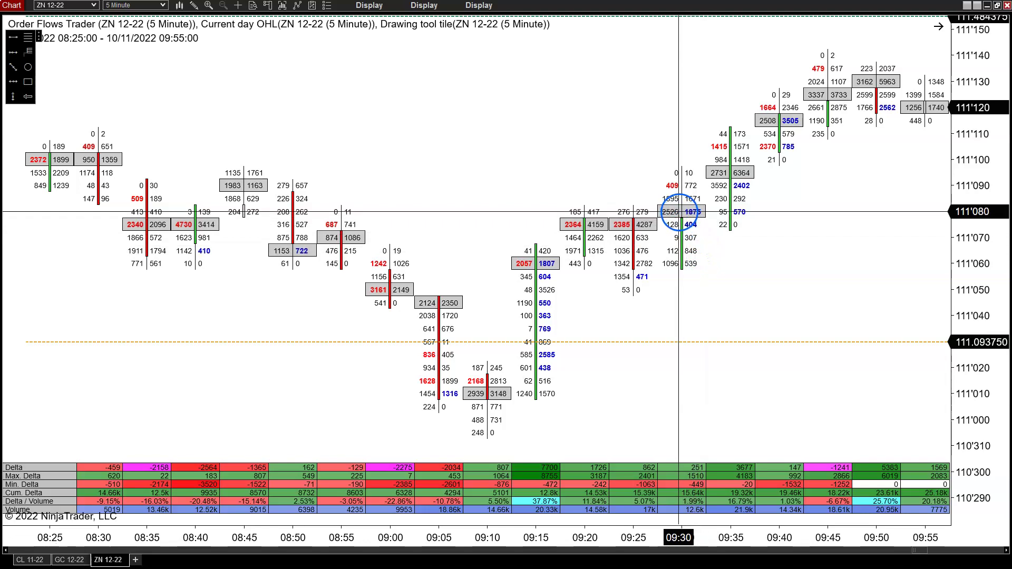
Step: Compare the boxed volume levels of the 09:15, 09:20 and 09:25 bars on the ZN 12-22 chart
left_click(644, 227)
left_click(619, 226)
left_click(535, 263)
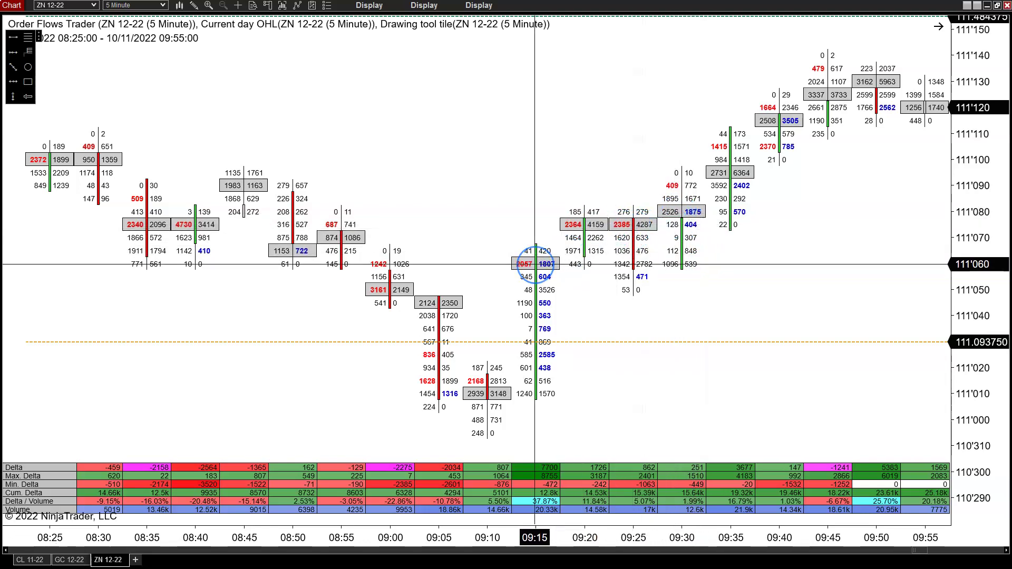
left_click(563, 225)
left_click(531, 265)
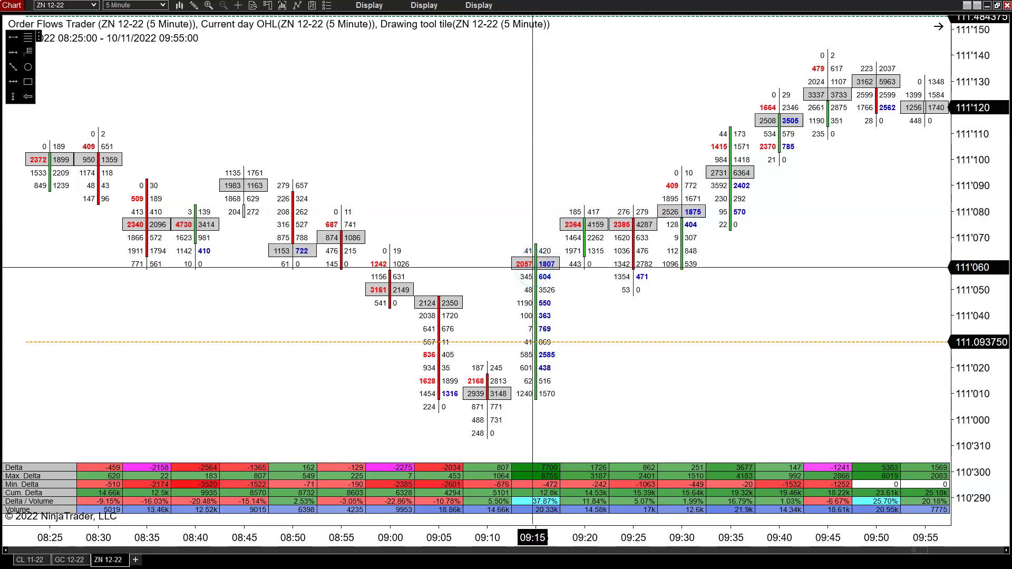
left_click(543, 264)
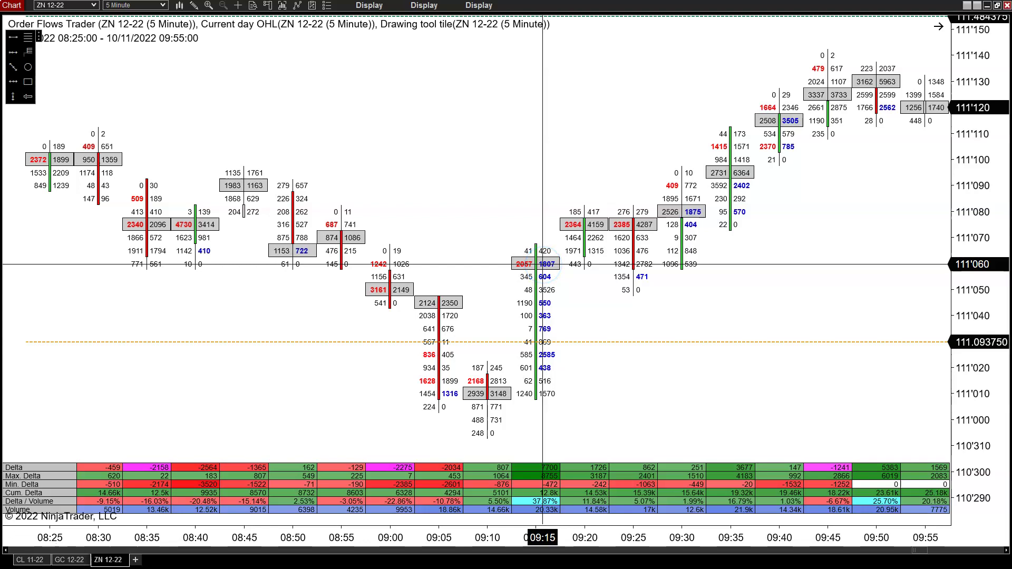
left_click(593, 227)
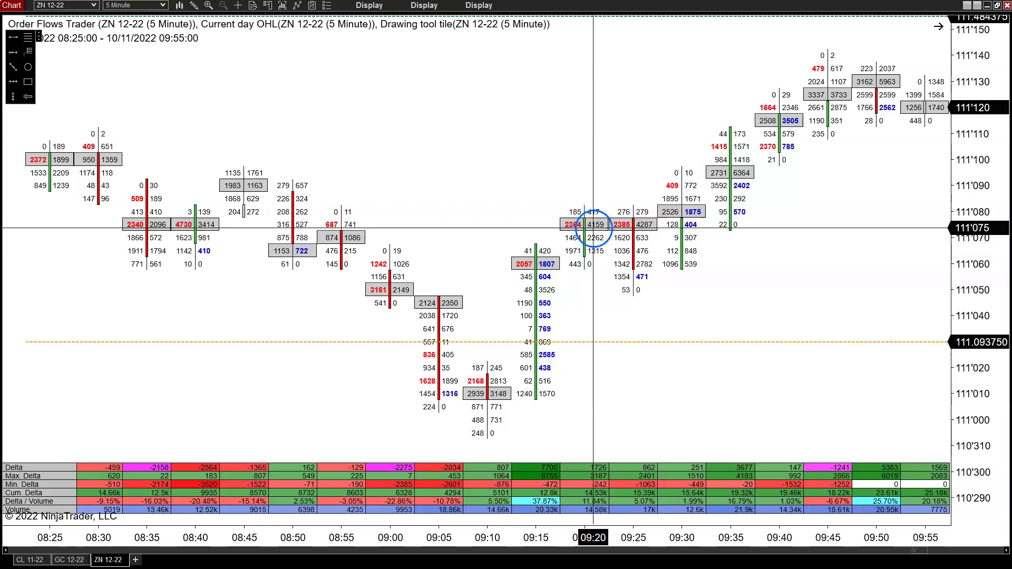
Step: Examine the boxed volume level of the 09:25 bar and the boxed and lower volume levels of the 09:30 bar on the ZN 12-22 chart
left_click(644, 212)
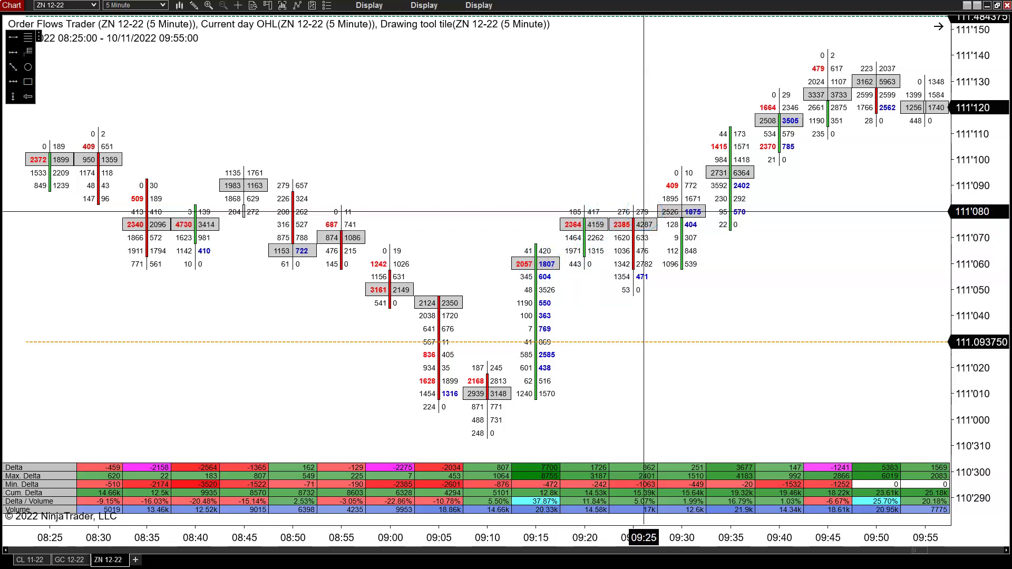
left_click(639, 224)
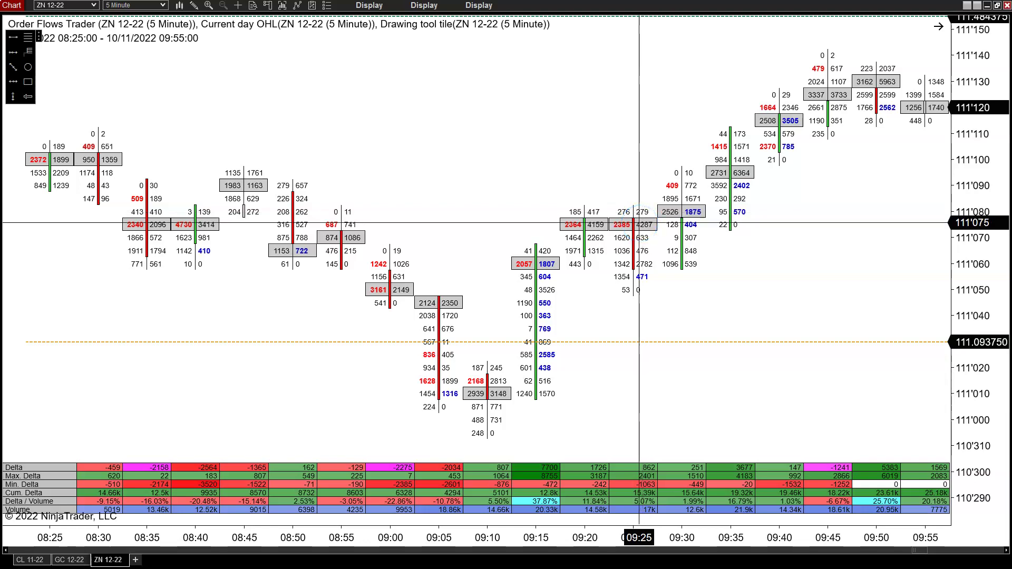
left_click(786, 343)
left_click(788, 188)
left_click(799, 339)
left_click(736, 234)
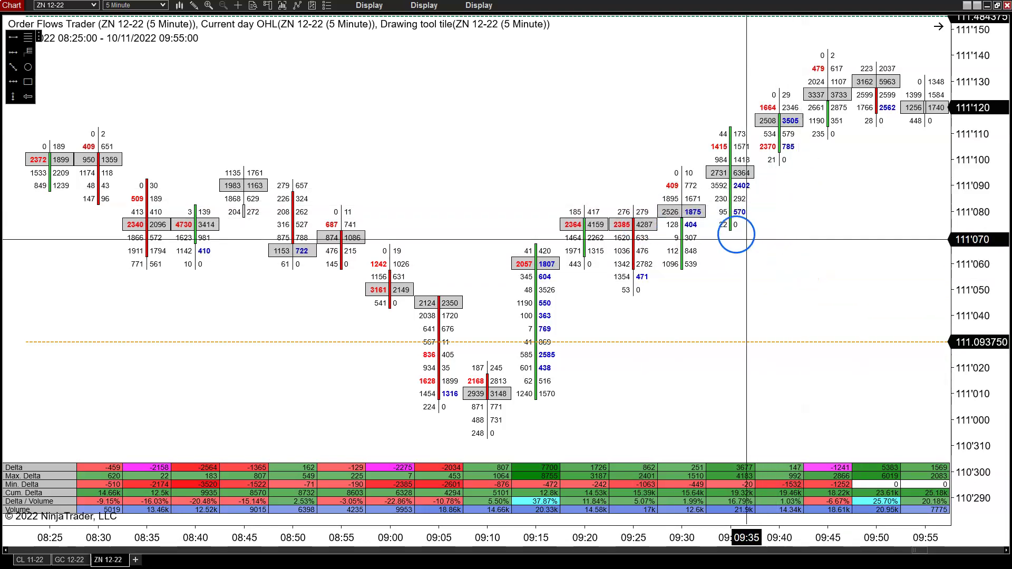
left_click(669, 220)
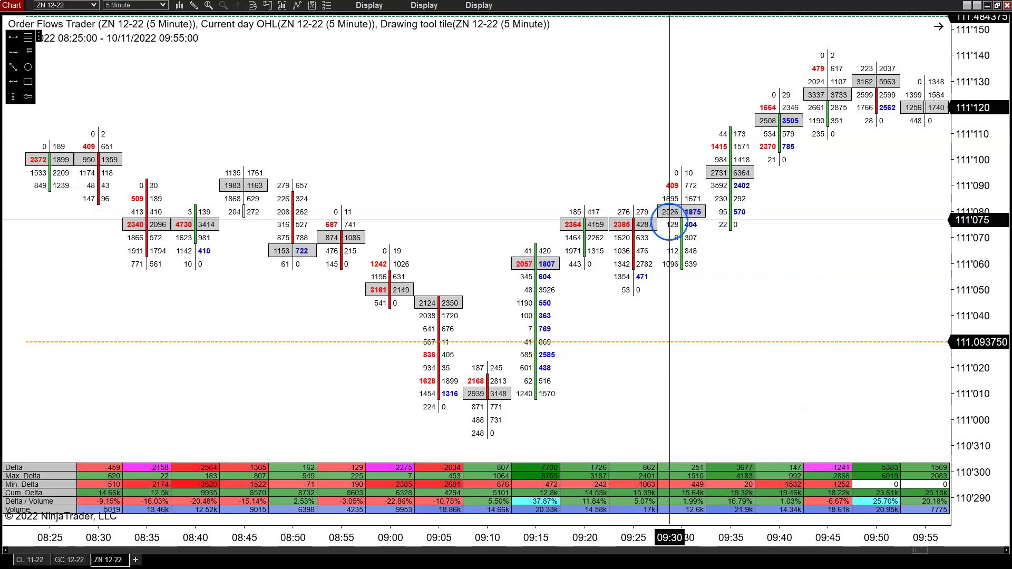
left_click(668, 262)
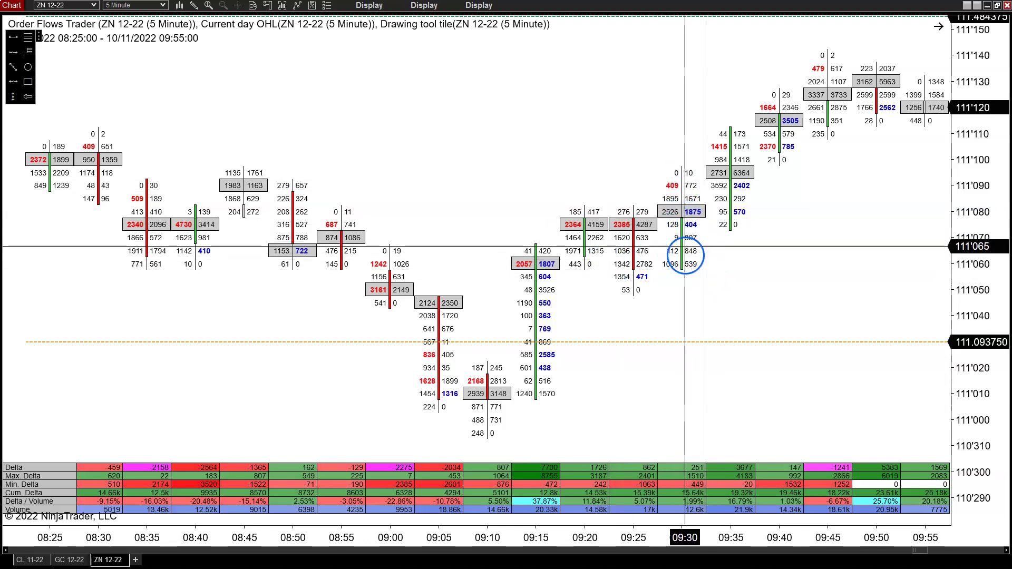
Step: Check the 13:55 sell-off bar on the ZN 12-22 chart and return to the 08:55–10:25 range
scroll(685, 256, "down", 15)
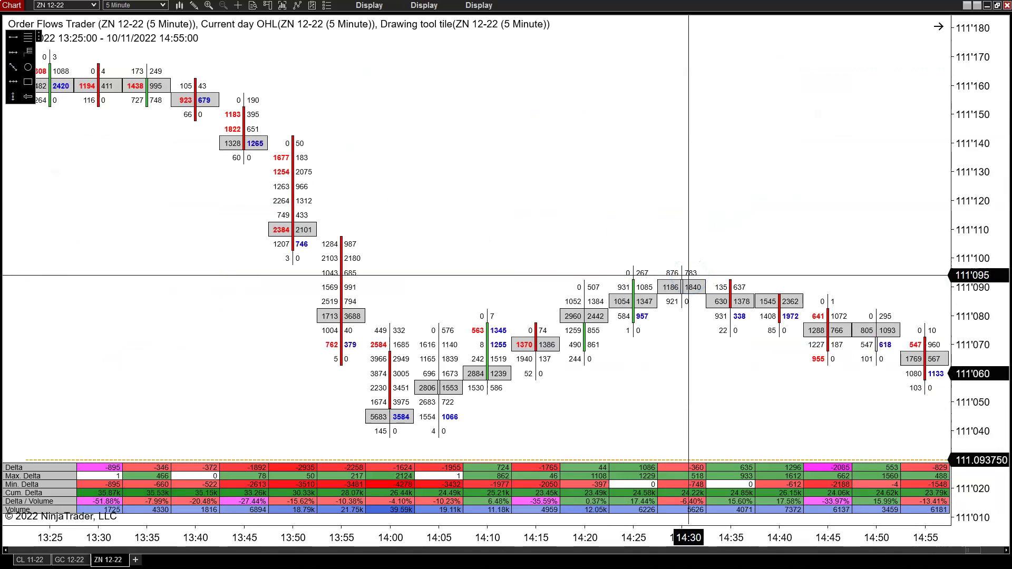
scroll(688, 275, "up", 2)
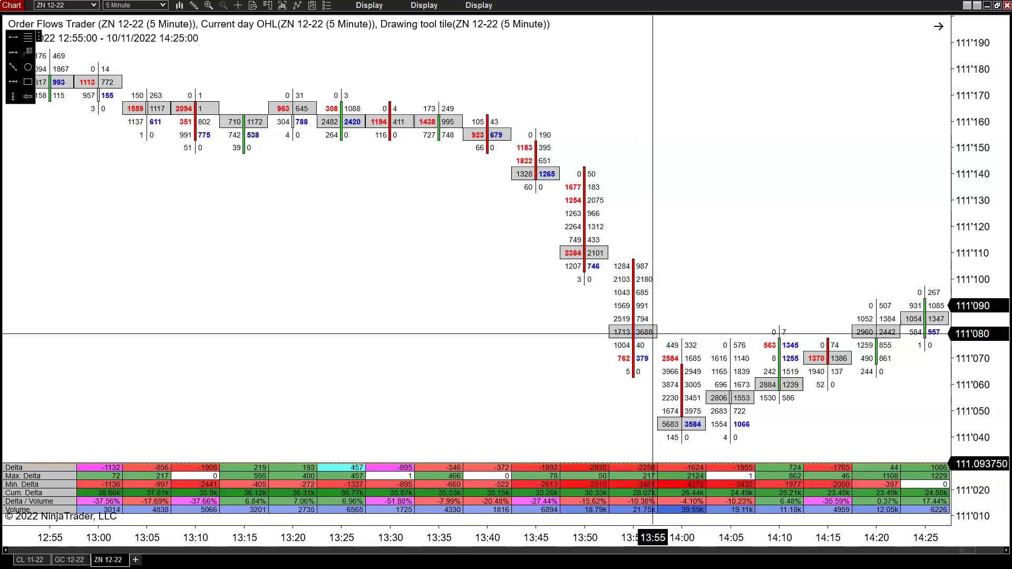
scroll(652, 333, "up", 13)
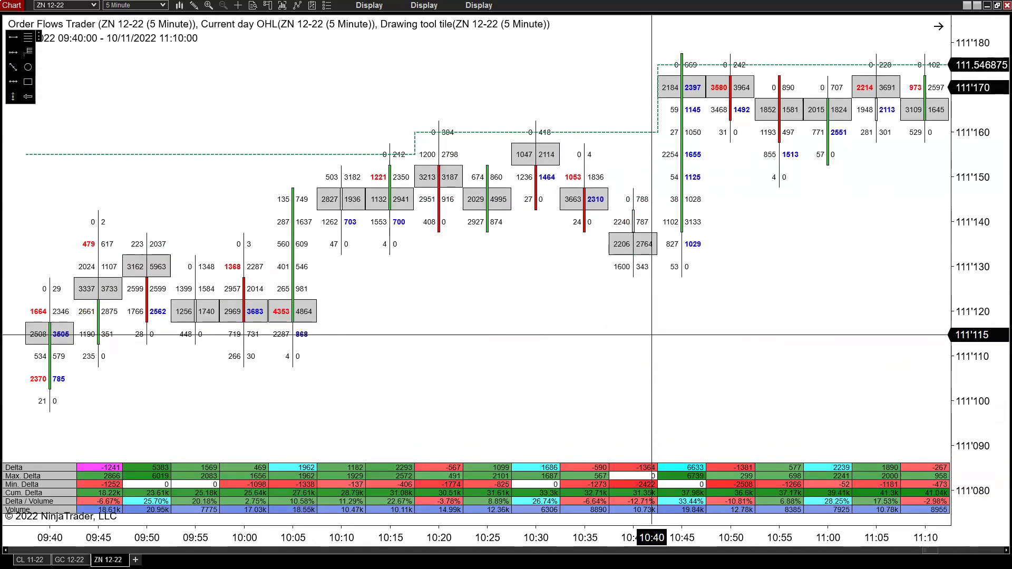
scroll(652, 333, "up", 4)
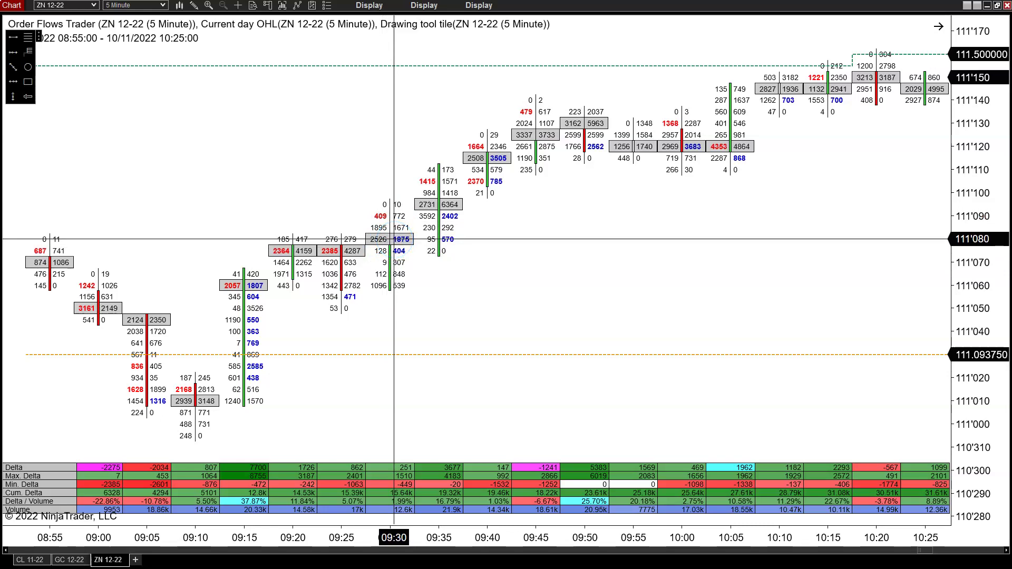
Step: Examine the 09:30 bar's bid and ask volumes from 111'080 down to 111'070
left_click(400, 263)
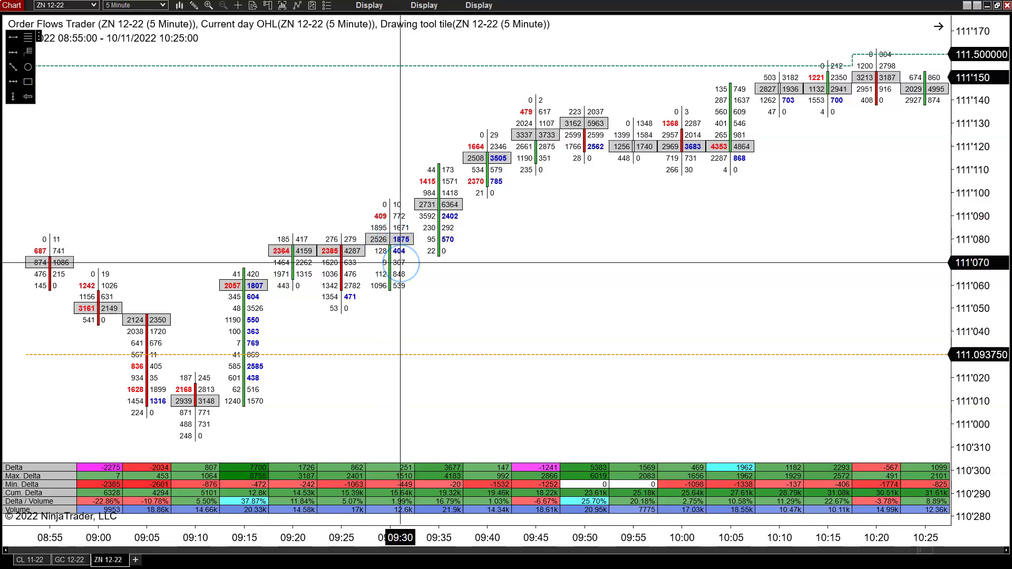
mouse_move(401, 263)
left_mouse_down()
mouse_move(388, 232)
mouse_move(380, 241)
left_mouse_up()
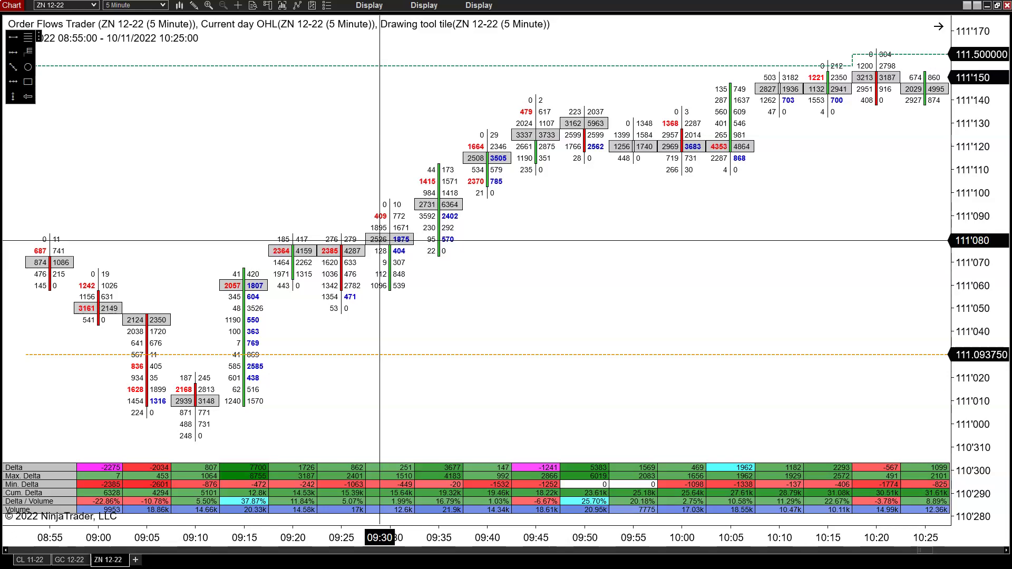
left_click(388, 247)
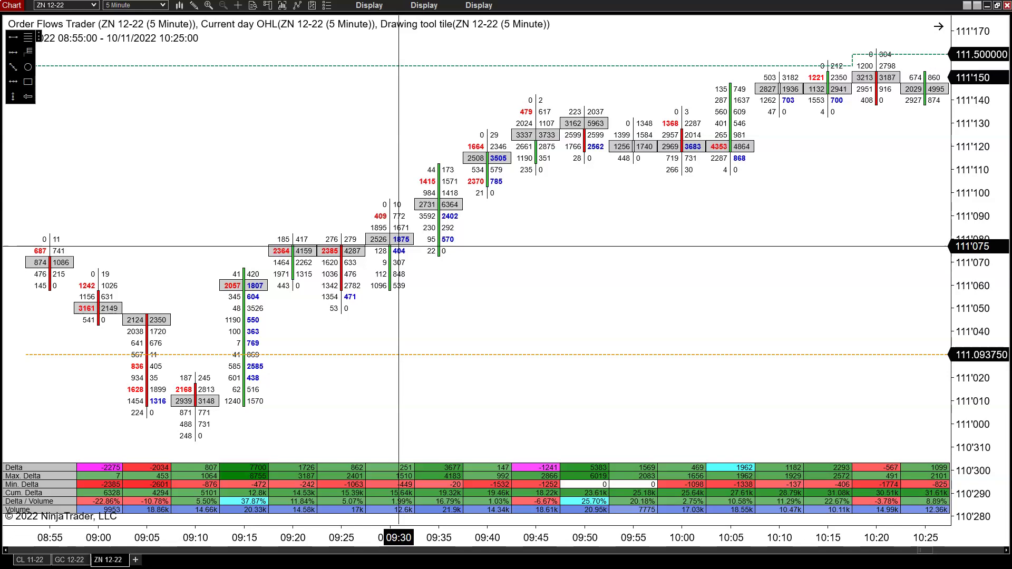
left_click(389, 248)
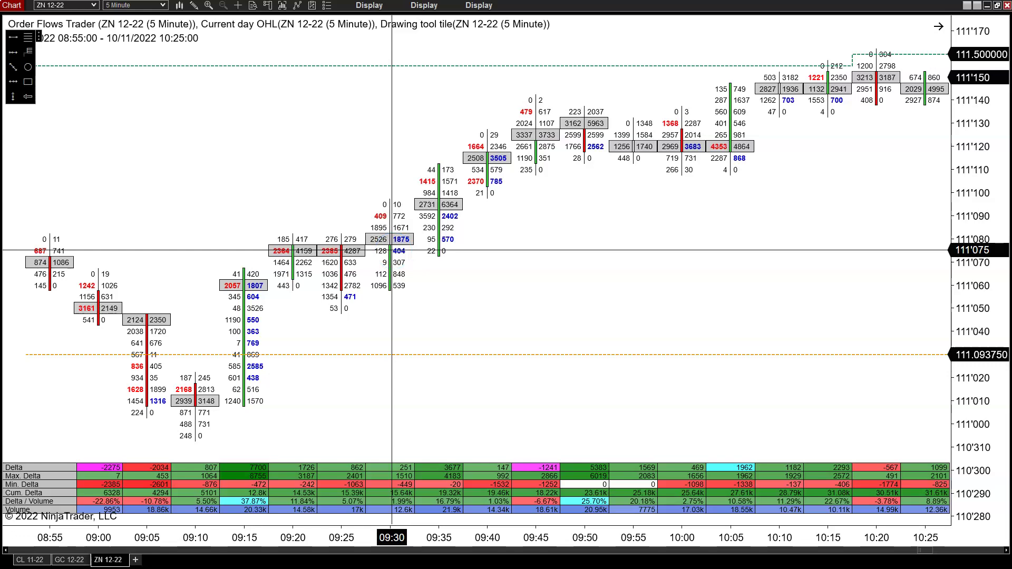
left_click(389, 242)
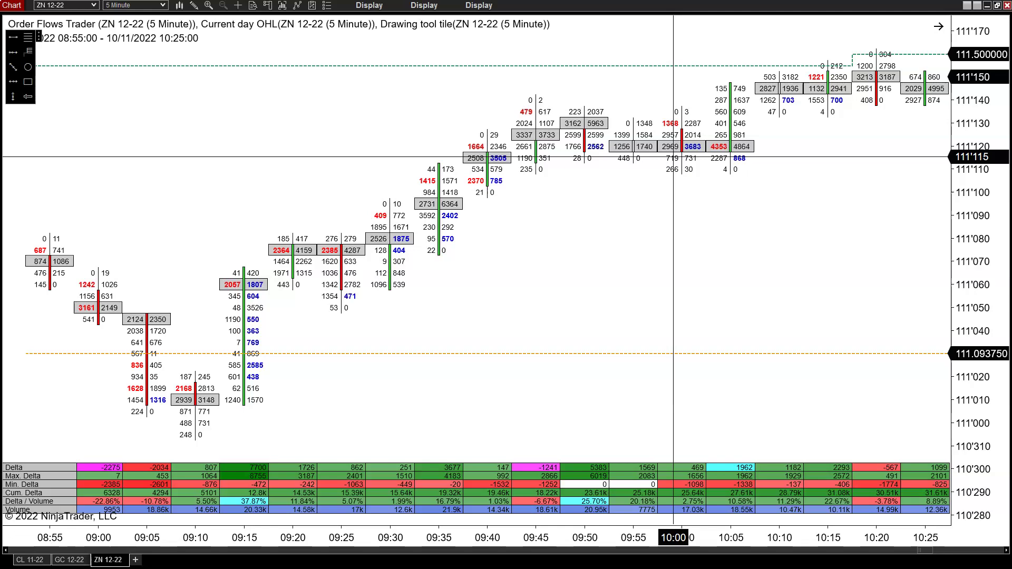
Step: Compare the boxed volume level of the 09:30 bar with that of the 13:55 sell-off bar
scroll(650, 163, "down", 10)
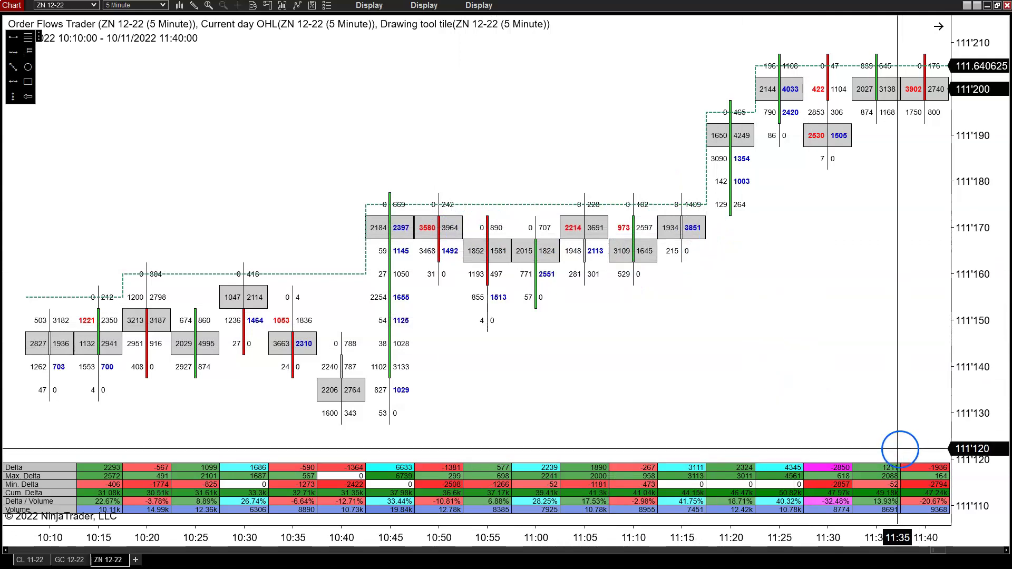
scroll(734, 332, "up", 8)
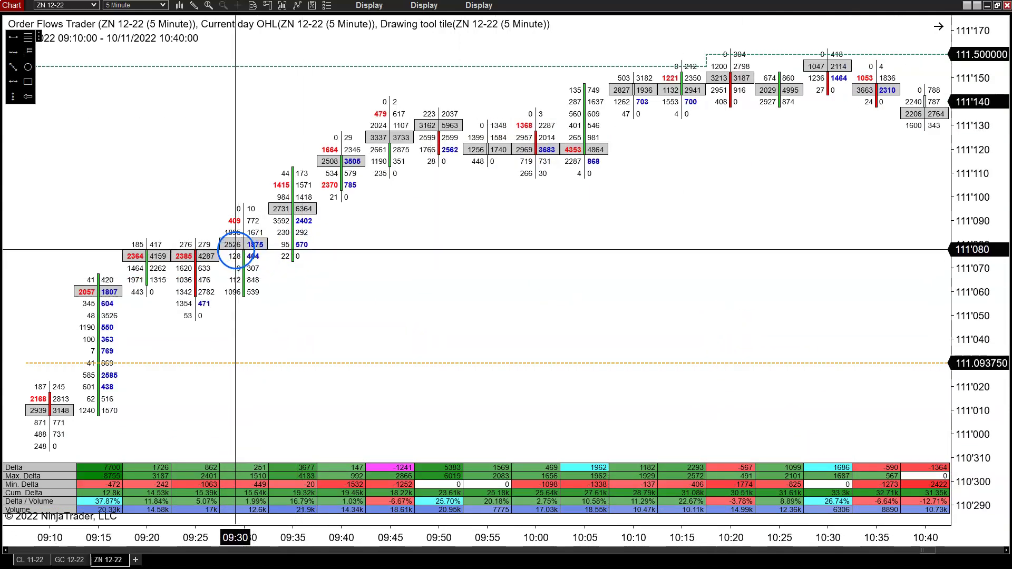
scroll(422, 288, "down", 8)
scroll(422, 288, "down", 4)
scroll(426, 288, "down", 3)
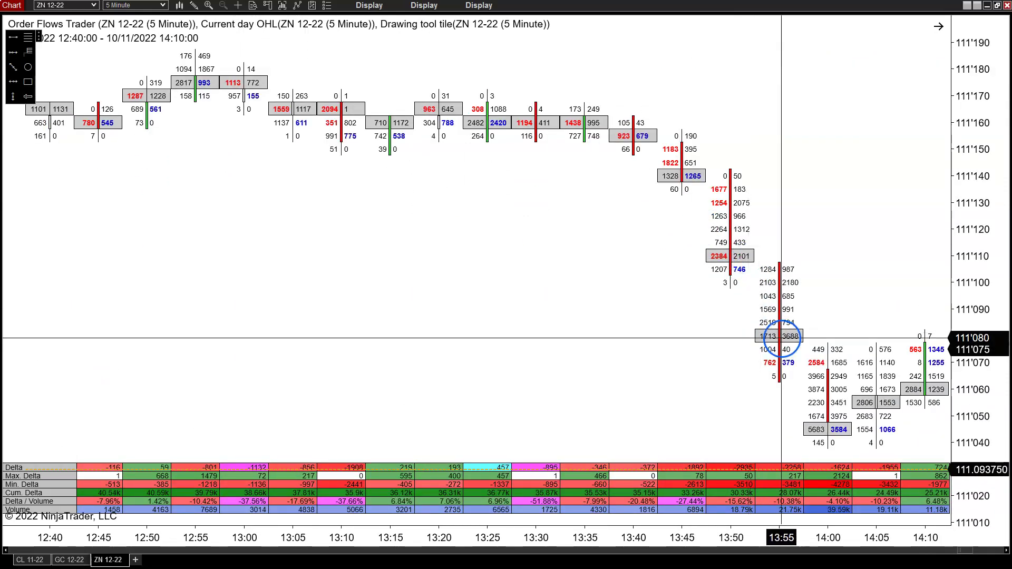
scroll(479, 276, "down", 6)
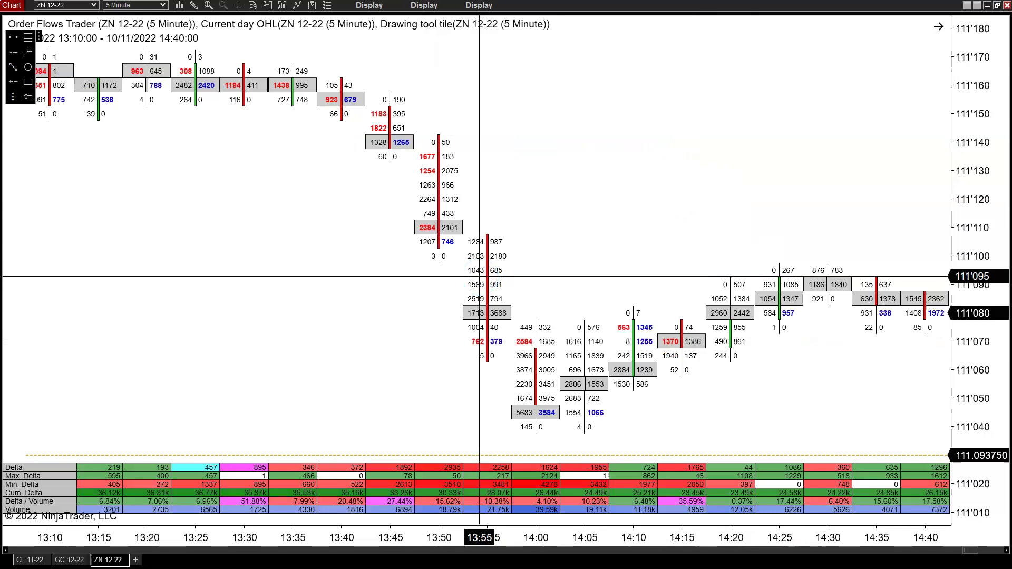
Step: Go back through the ZN 12-22 chart to the 11:25–12:55 range and look over its footprint bars
scroll(479, 276, "up", 12)
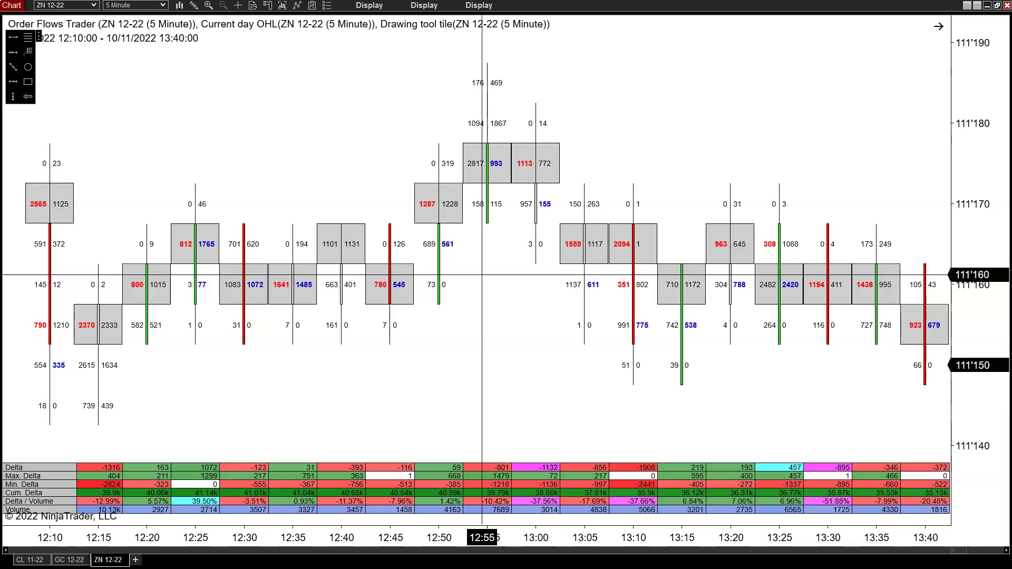
left_click(581, 405)
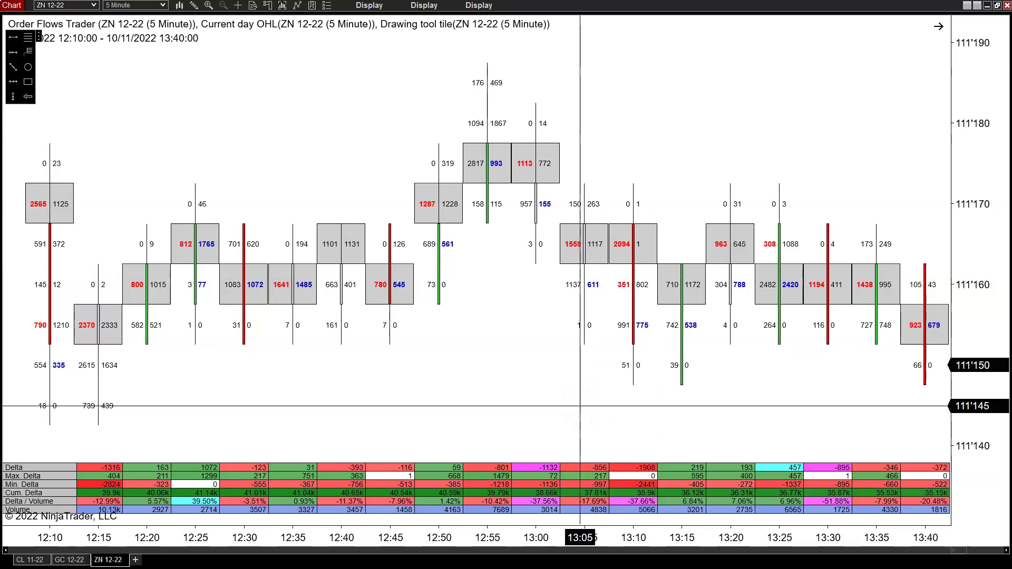
left_click(463, 424)
scroll(526, 350, "up", 3)
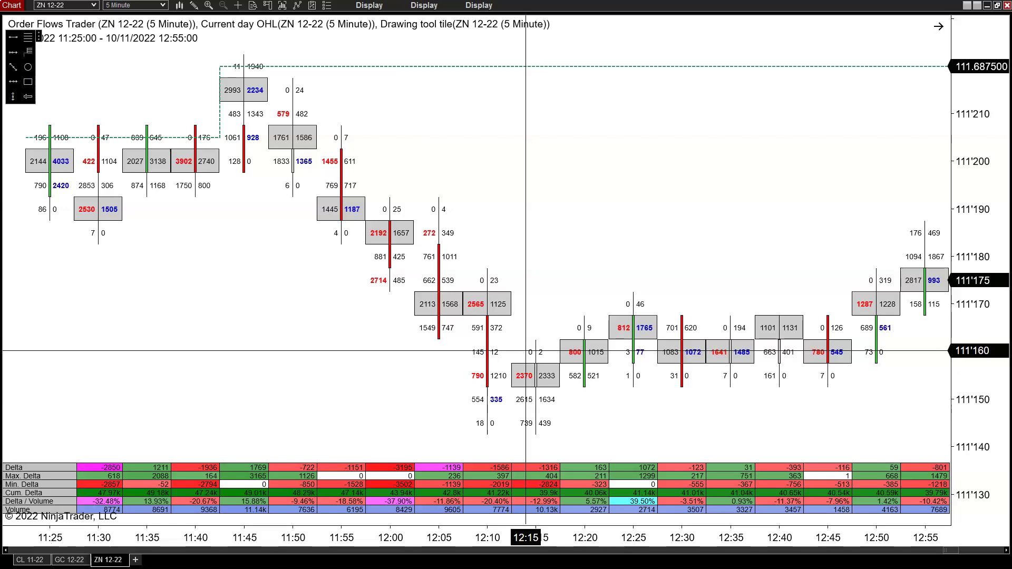
left_click(416, 378)
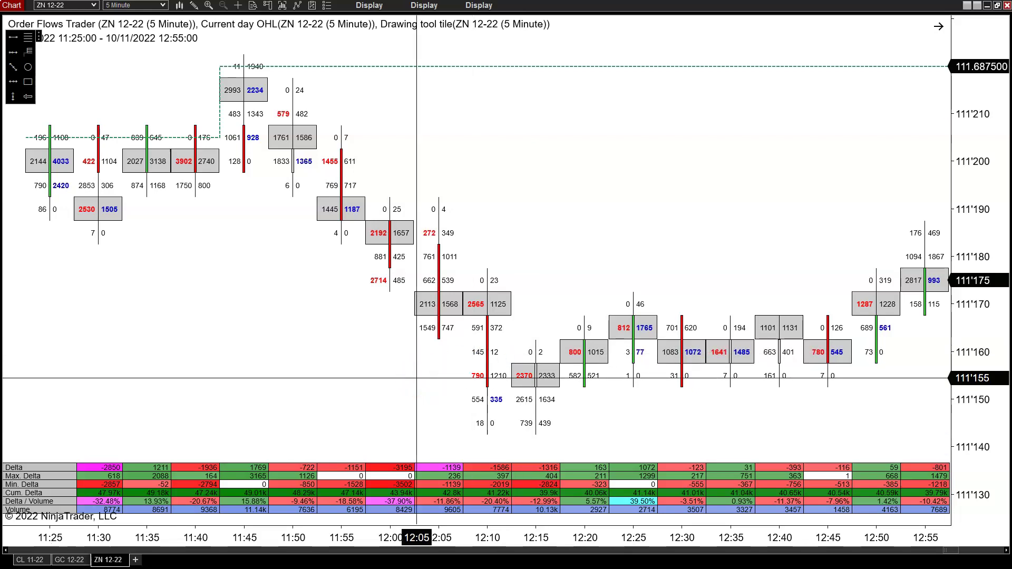
Step: Switch the chart cursor from the crosshair to the normal pointer
right_click(416, 378)
left_click(482, 143)
left_click(569, 158)
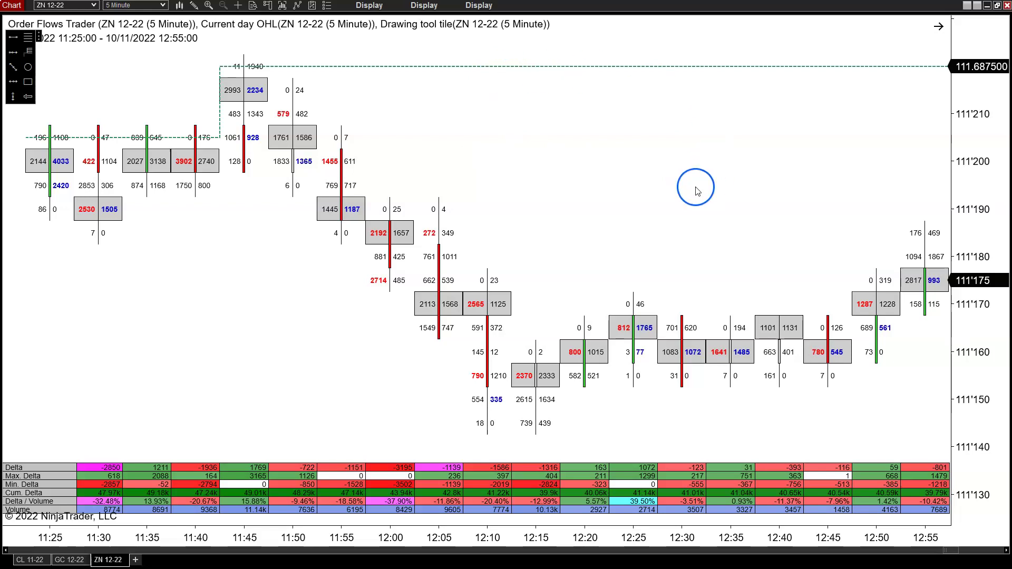
Step: Open the chart's indicator settings and review the Order Flows Trader properties from Global Settings down to Ladder content
key("ctrl+i")
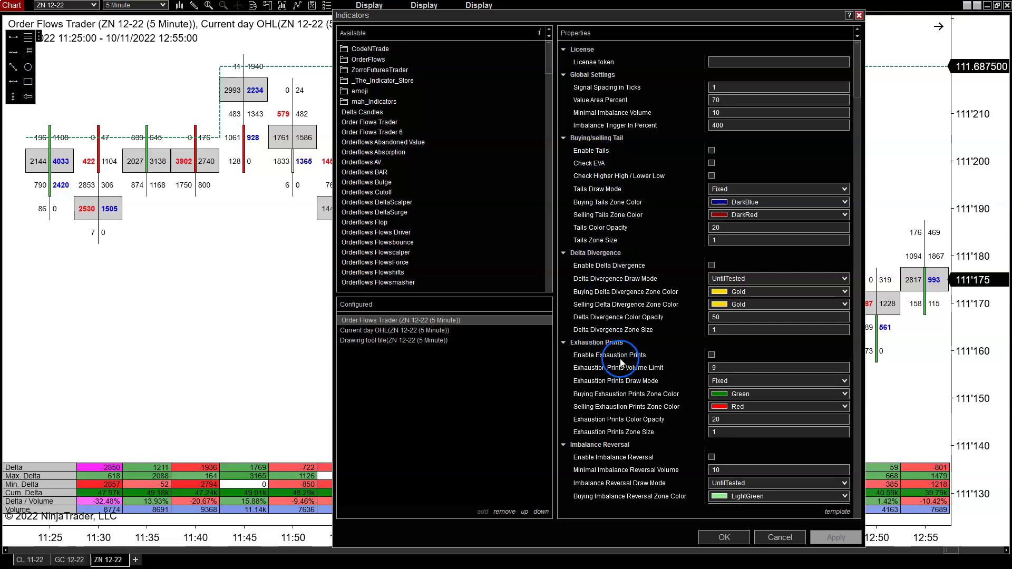
scroll(614, 361, "down", 2)
scroll(618, 287, "down", 3)
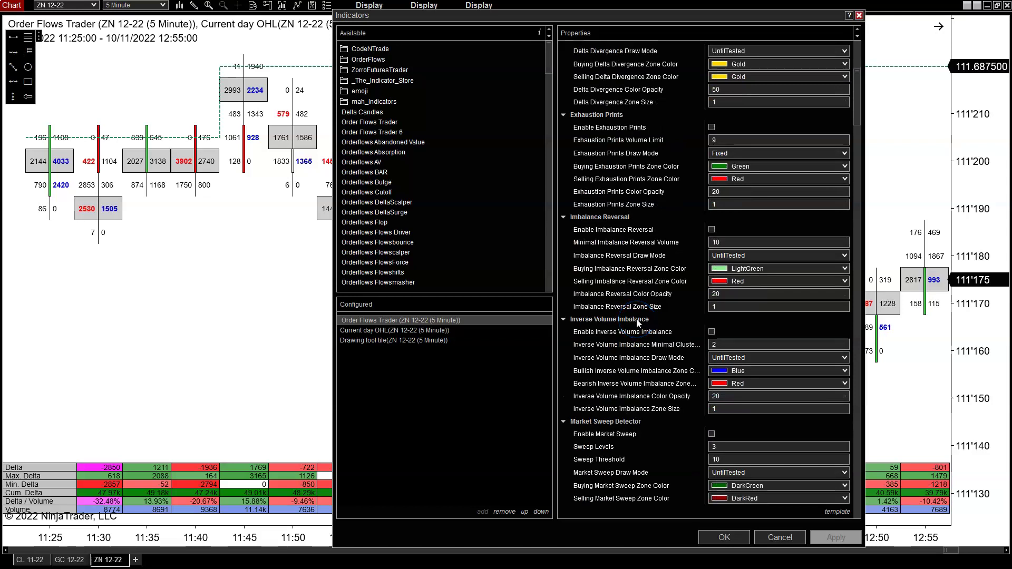
scroll(636, 323, "down", 1)
scroll(641, 378, "down", 2)
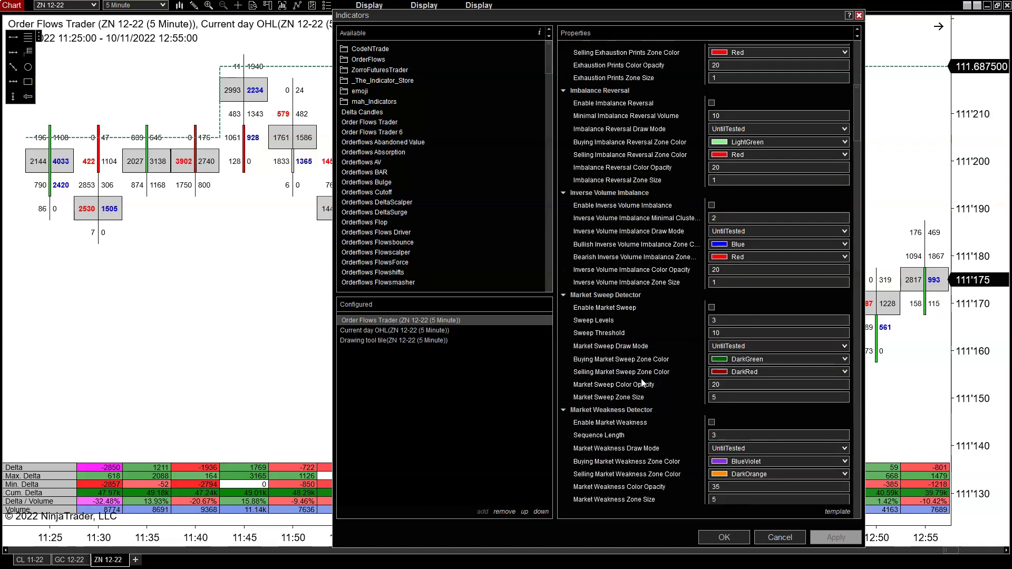
scroll(640, 378, "down", 1)
scroll(630, 400, "down", 1)
scroll(630, 400, "down", 4)
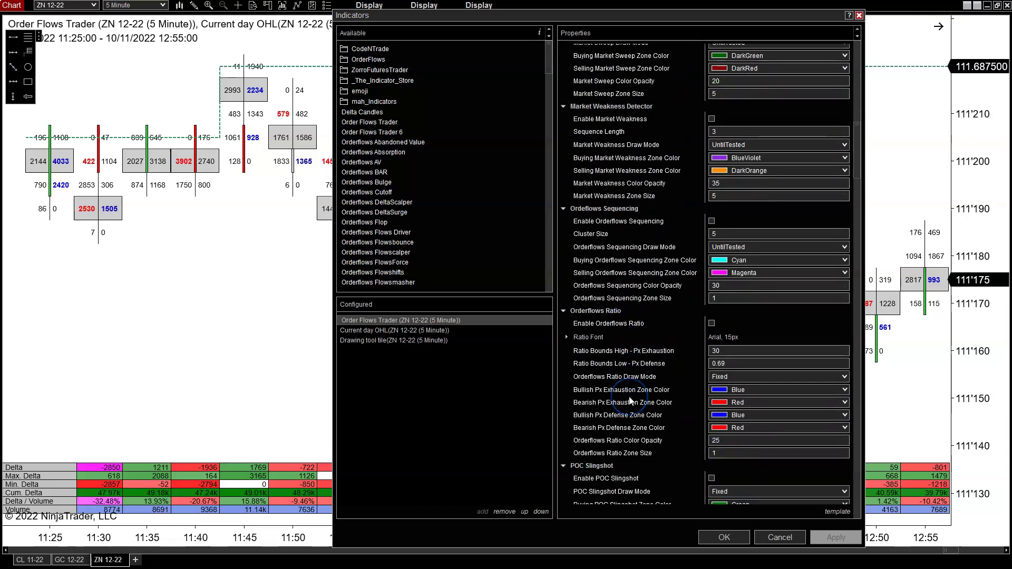
scroll(631, 400, "down", 2)
scroll(631, 401, "down", 4)
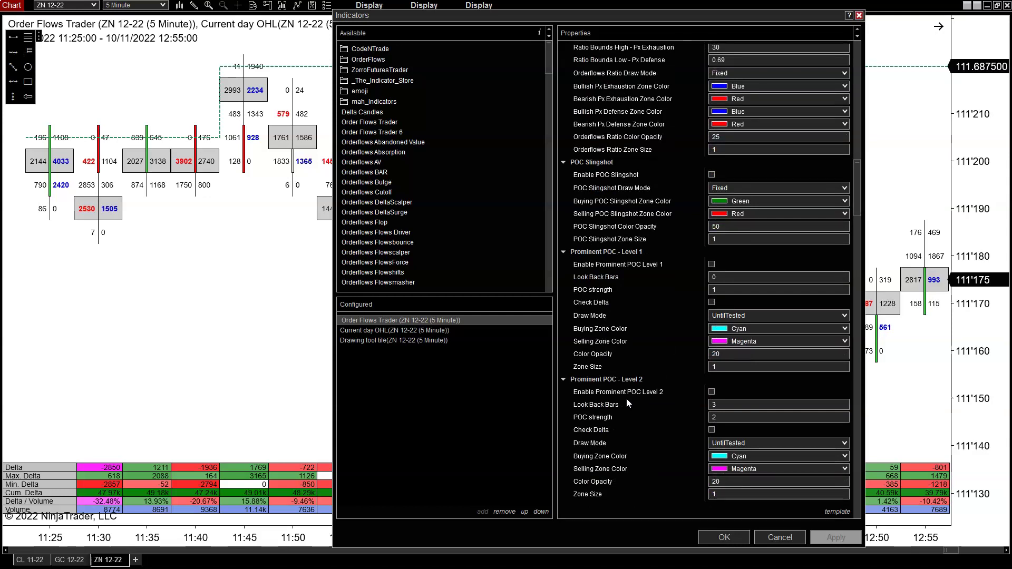
scroll(627, 399, "down", 6)
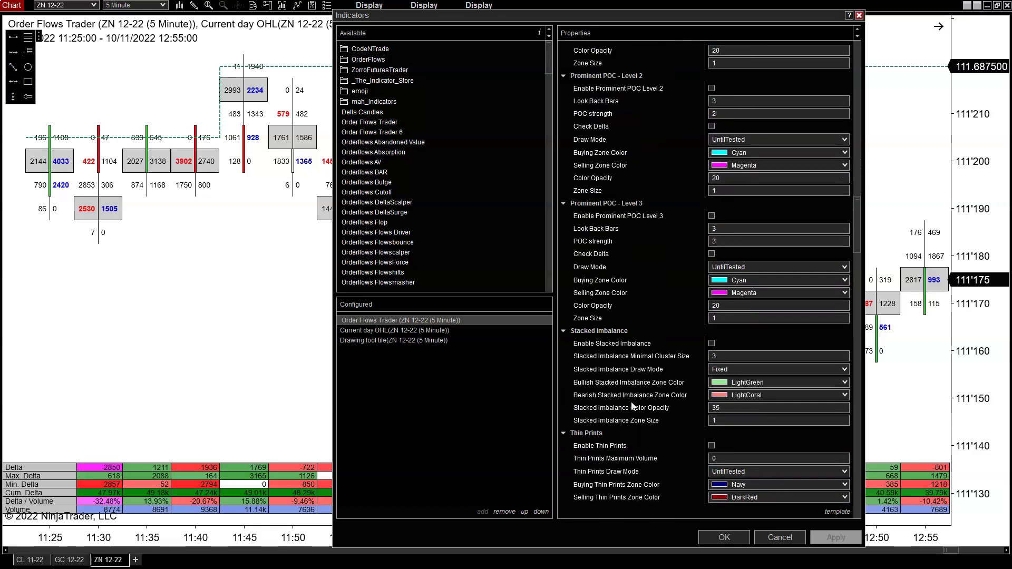
scroll(632, 405, "down", 6)
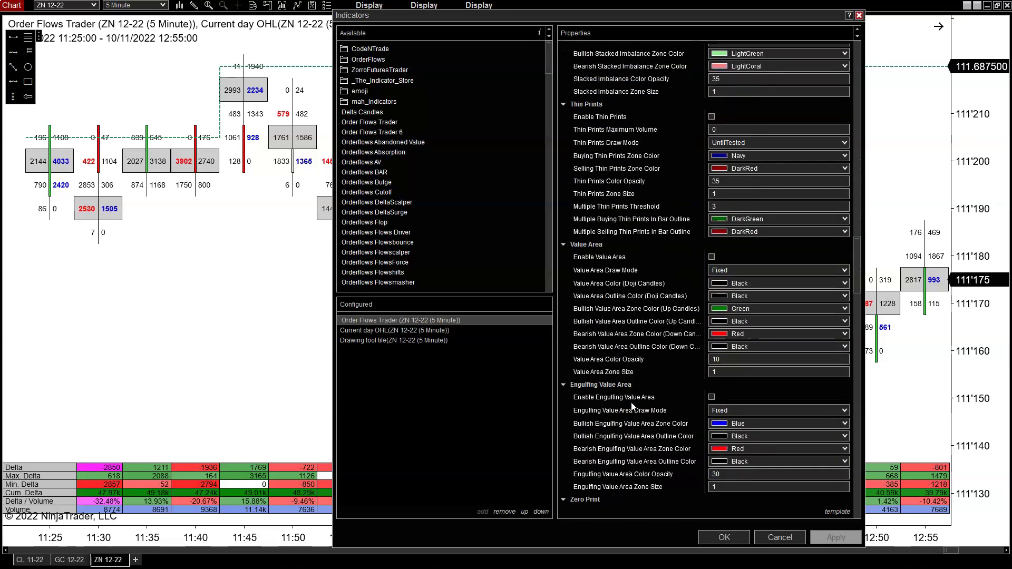
scroll(632, 406, "down", 4)
left_click(967, 521)
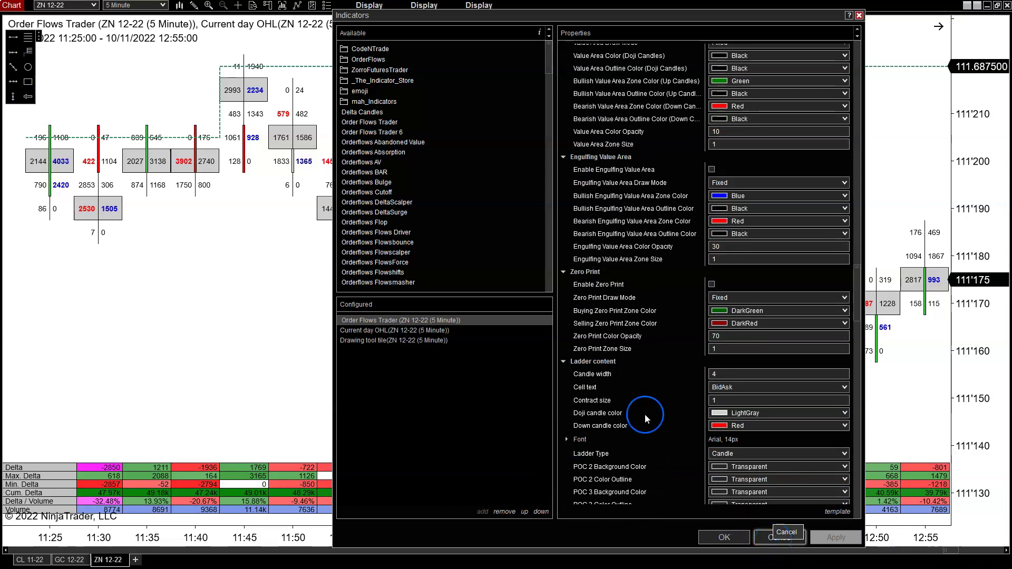
Step: Enable Thin Prints, Stacked Imbalance and Prominent POC Level 3 in the Order Flows Trader properties
scroll(668, 419, "up", 3)
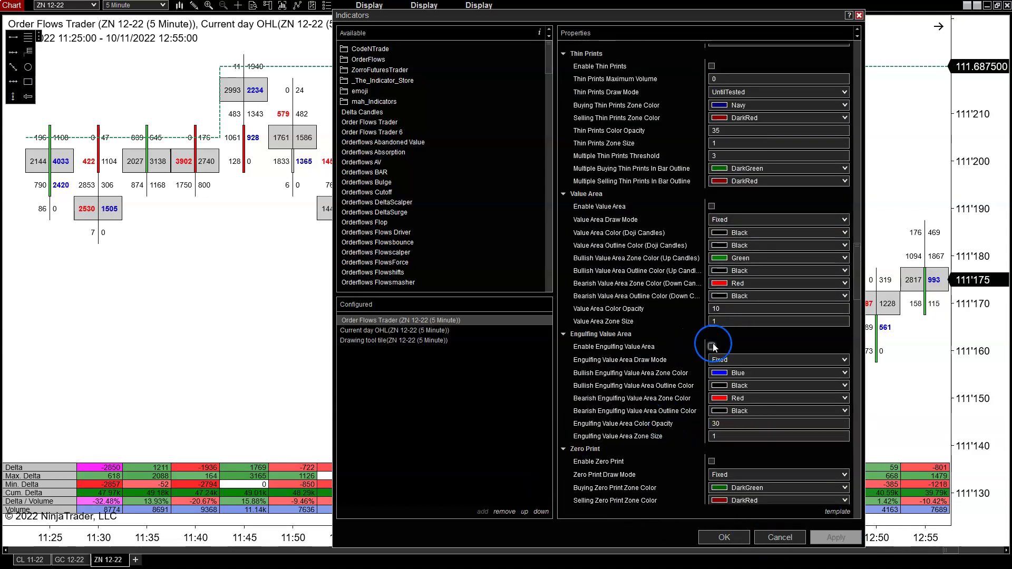
scroll(696, 358, "up", 4)
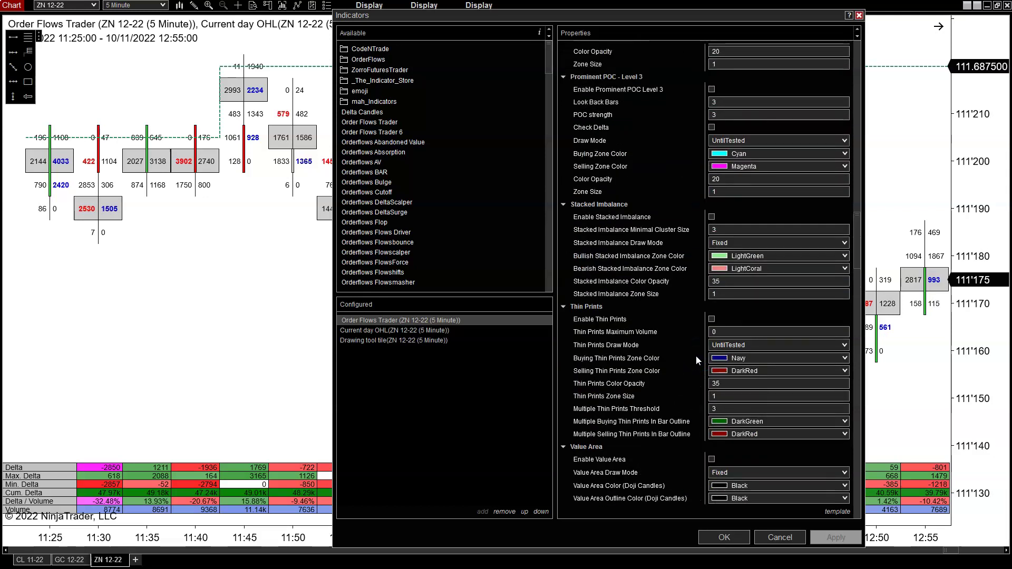
scroll(696, 356, "up", 1)
left_click(711, 370)
left_click(711, 267)
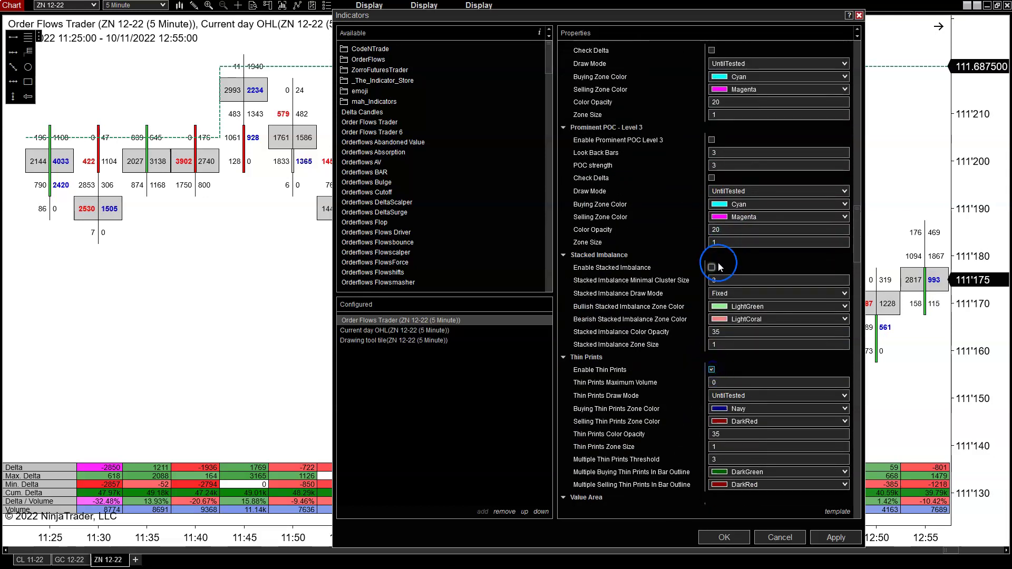
left_click(712, 140)
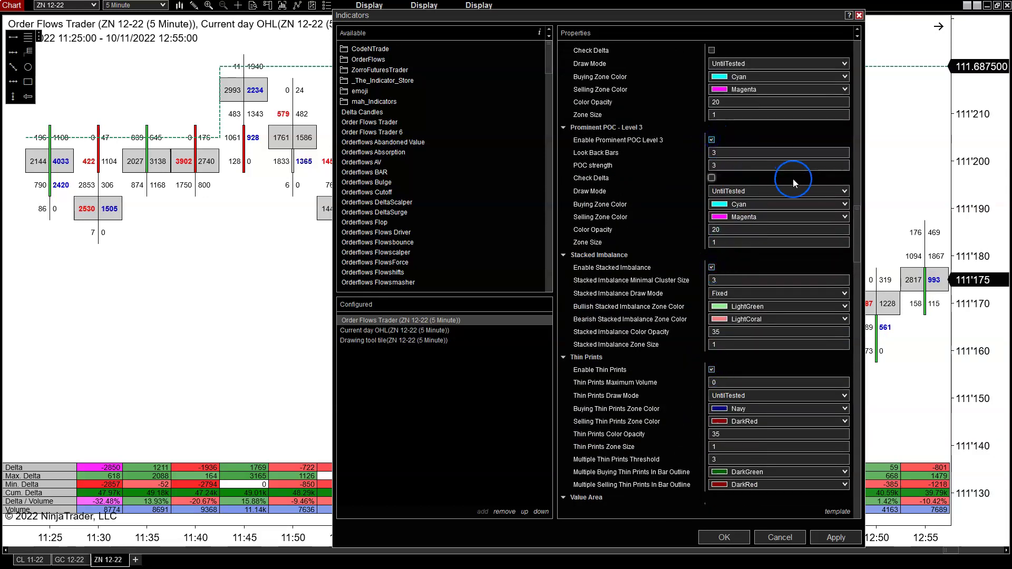
Step: Leave the Stacked Imbalance draw mode at Fixed and turn Thin Prints and Stacked Imbalance back off
left_click(739, 294)
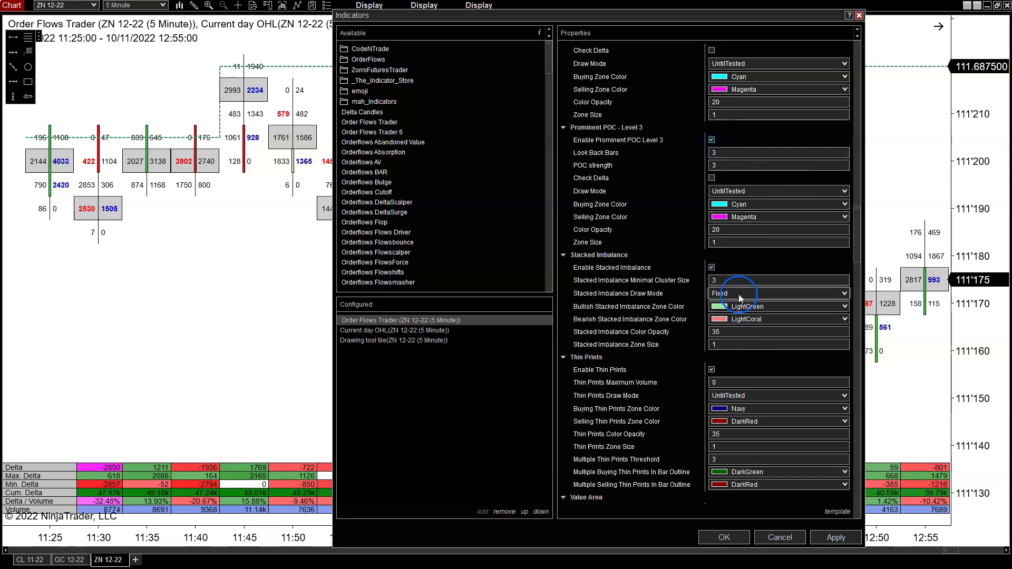
left_click(678, 290)
left_click(712, 370)
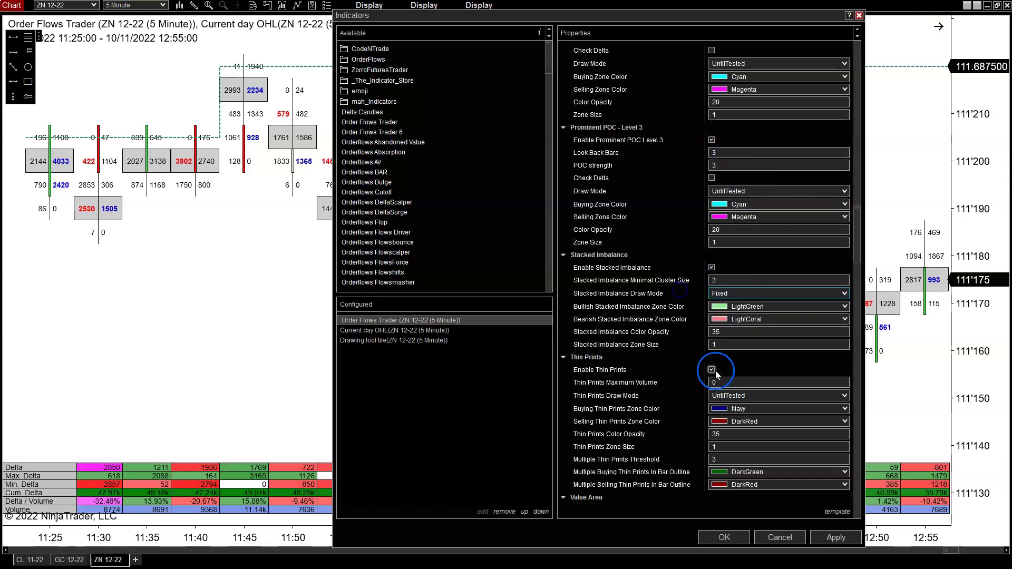
left_click(711, 268)
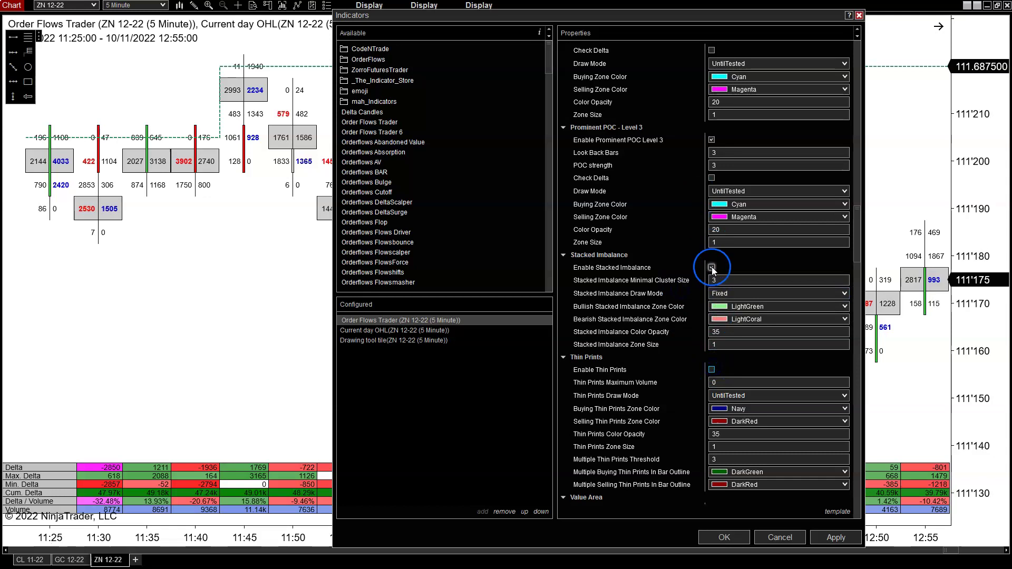
Step: Enable Prominent POC Levels 1 and 2, turn off Level 3, and apply the indicator settings to the ZN 12-22 chart
scroll(689, 311, "up", 4)
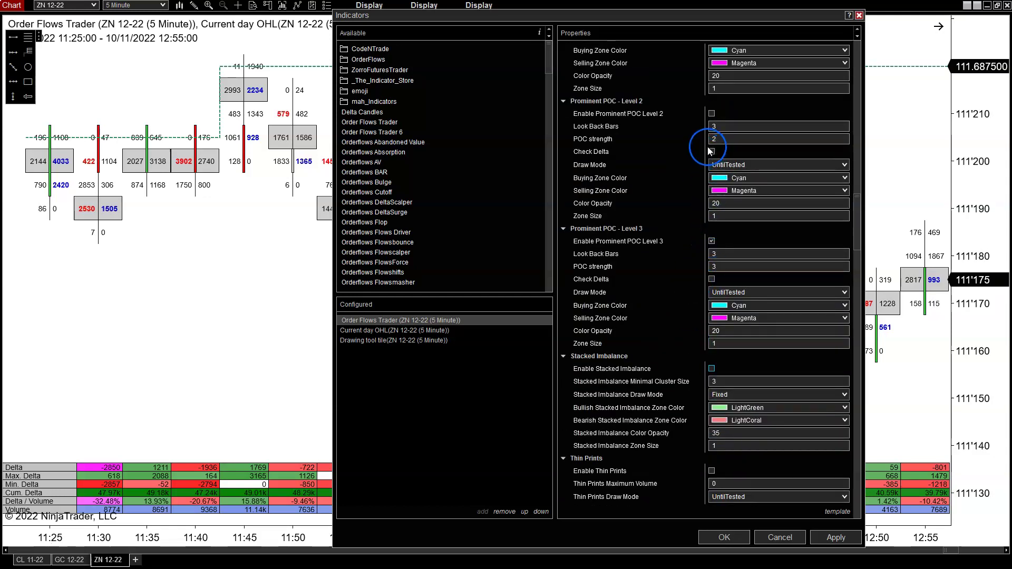
left_click(712, 113)
scroll(659, 267, "up", 7)
left_click(711, 163)
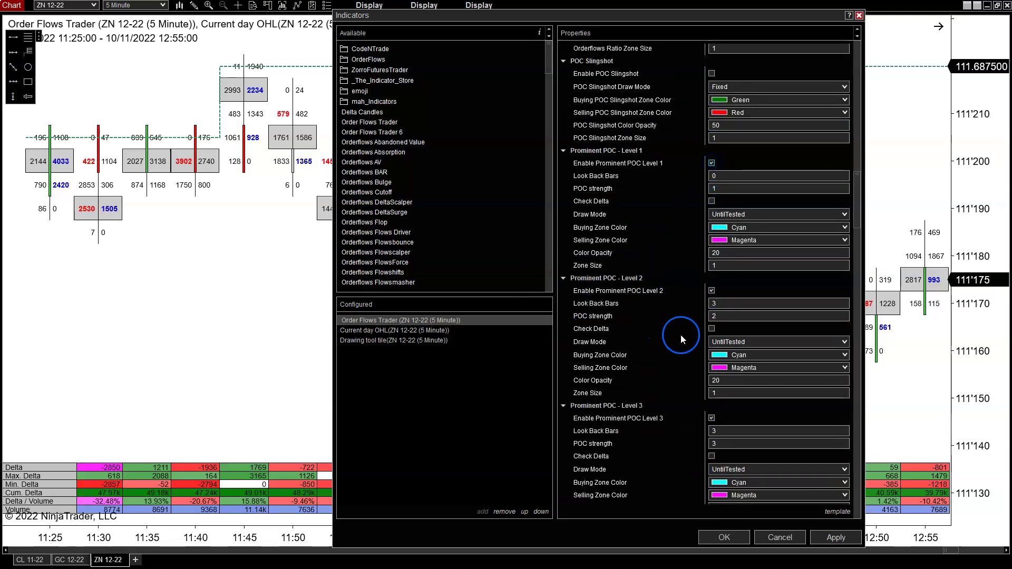
left_click(712, 418)
left_click(821, 533)
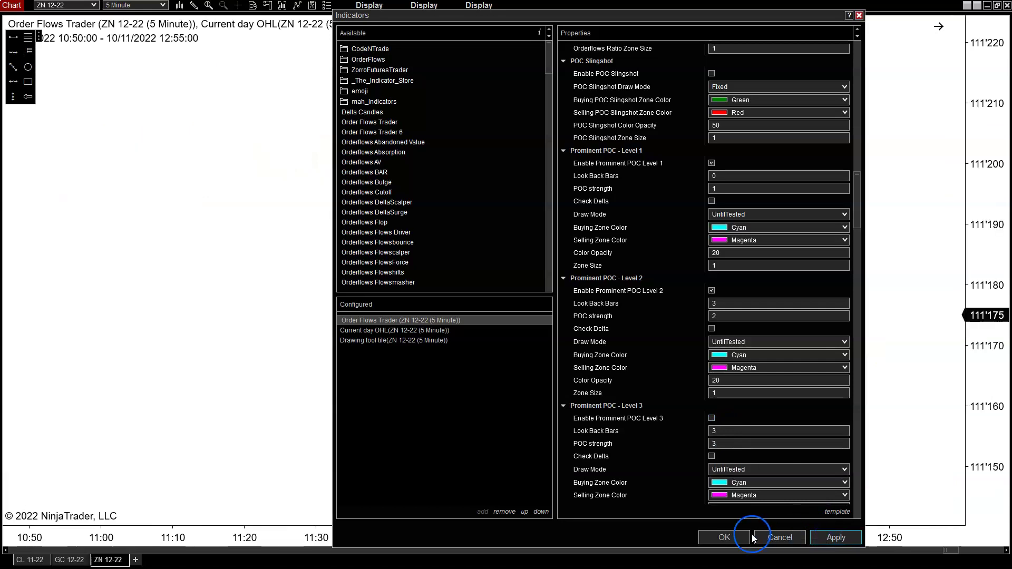
left_click(731, 535)
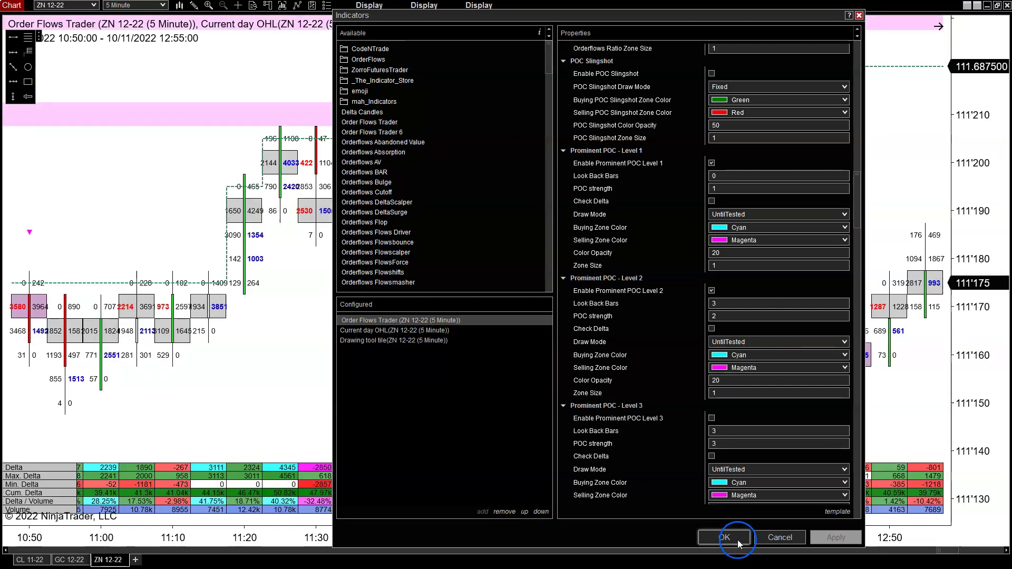
left_click(738, 539)
Step: Go back through the ZN 12-22 chart to the early morning and examine the prominent POC zones around the 07:00–07:45 bars
scroll(552, 421, "up", 3)
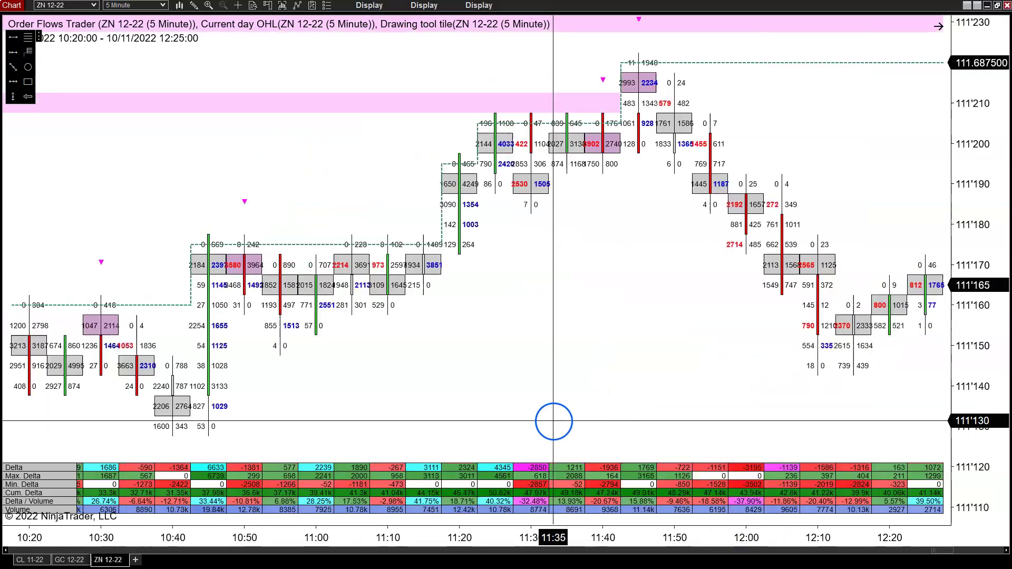
scroll(561, 419, "up", 20)
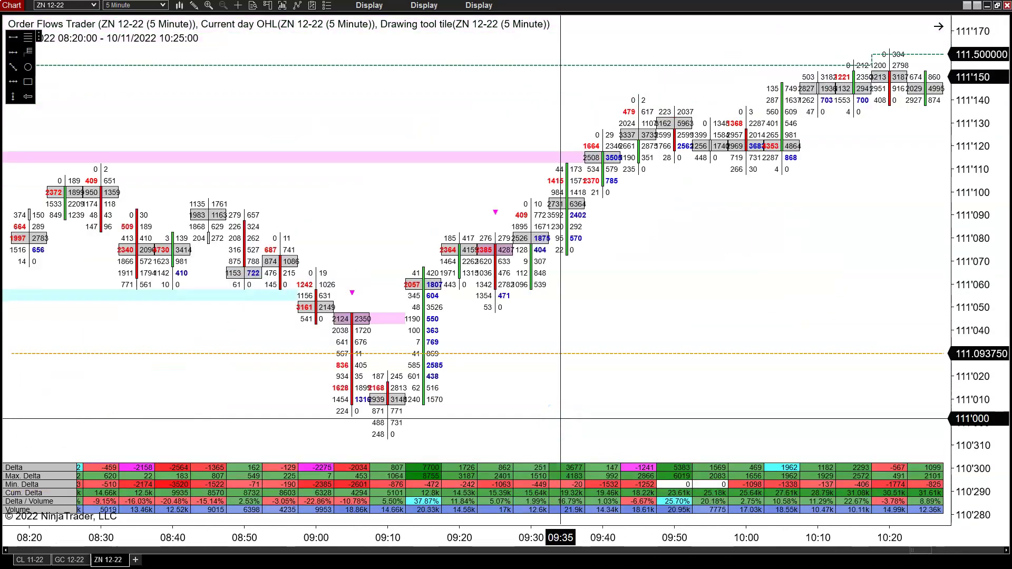
scroll(561, 418, "up", 2)
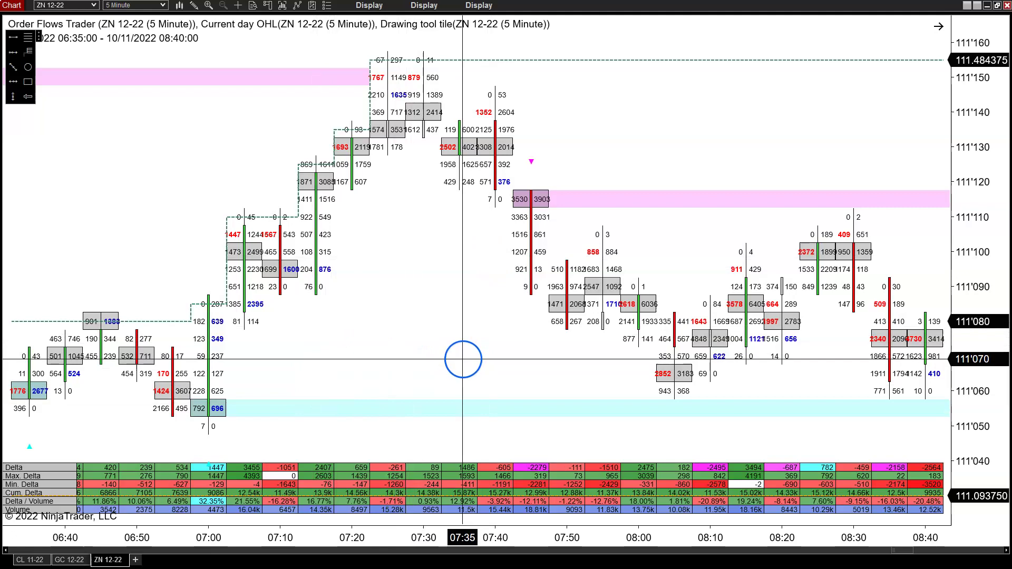
scroll(463, 418, "down", 3)
scroll(463, 359, "up", 2)
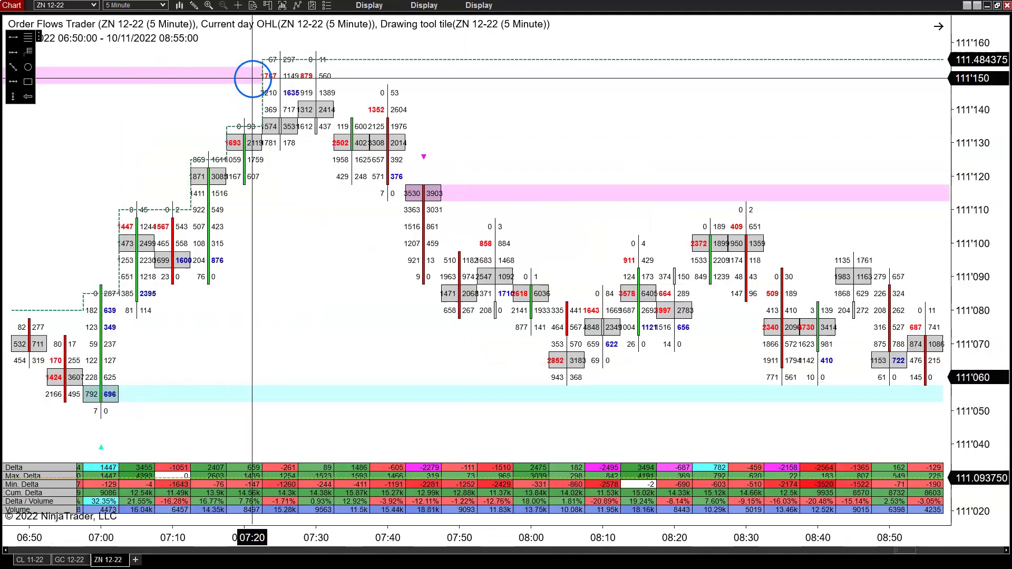
scroll(288, 80, "up", 4)
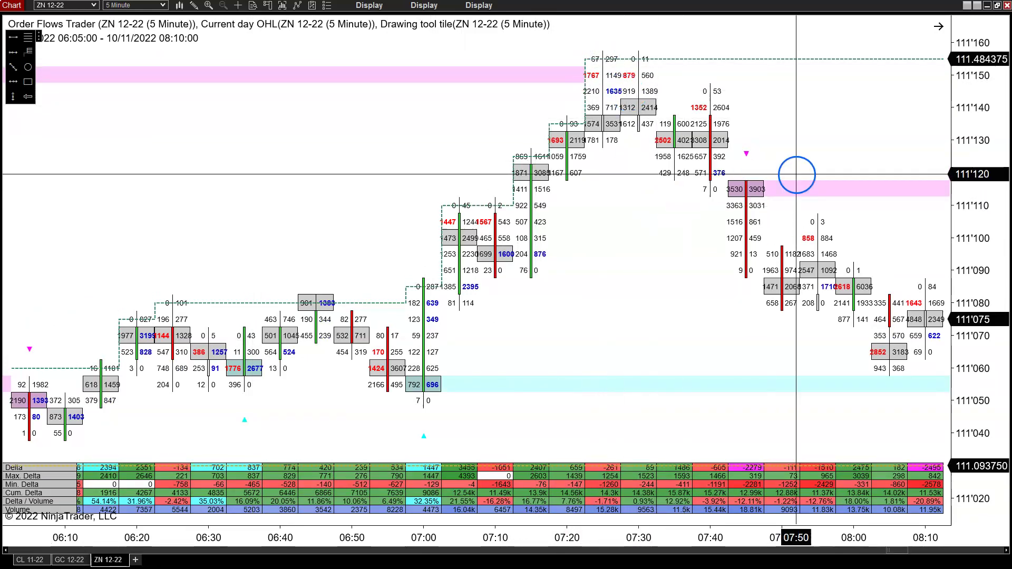
Step: Follow the zone extending from the 07:45 bar forward in time and examine the POC signals at 09:05 and 09:25
scroll(796, 268, "down", 3)
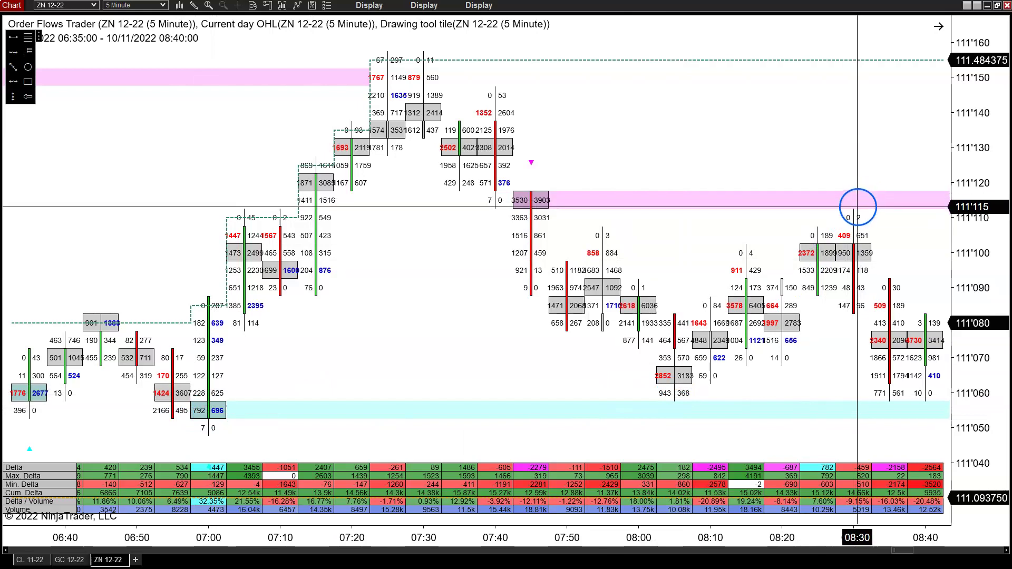
scroll(857, 203, "down", 9)
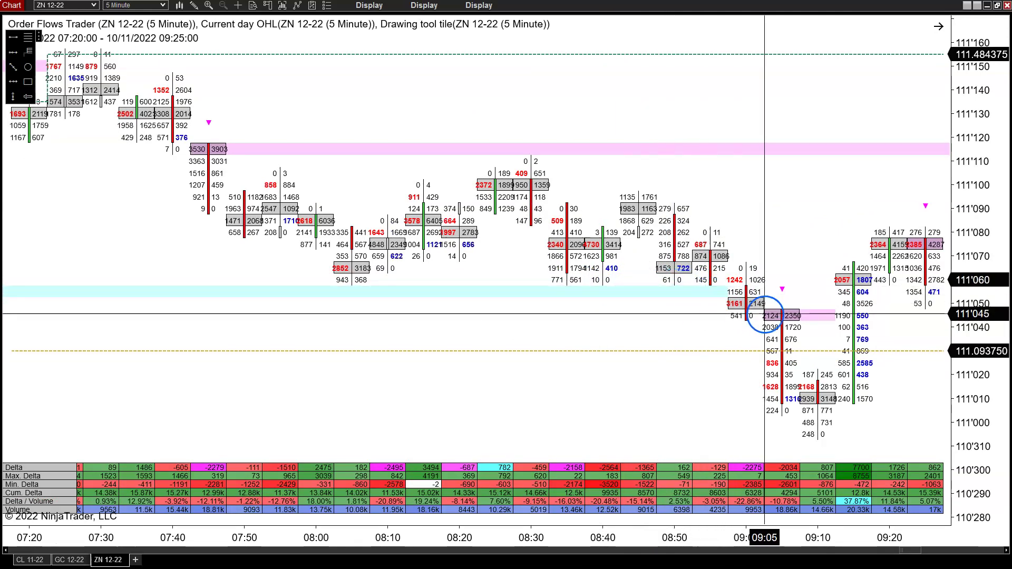
scroll(821, 364, "down", 6)
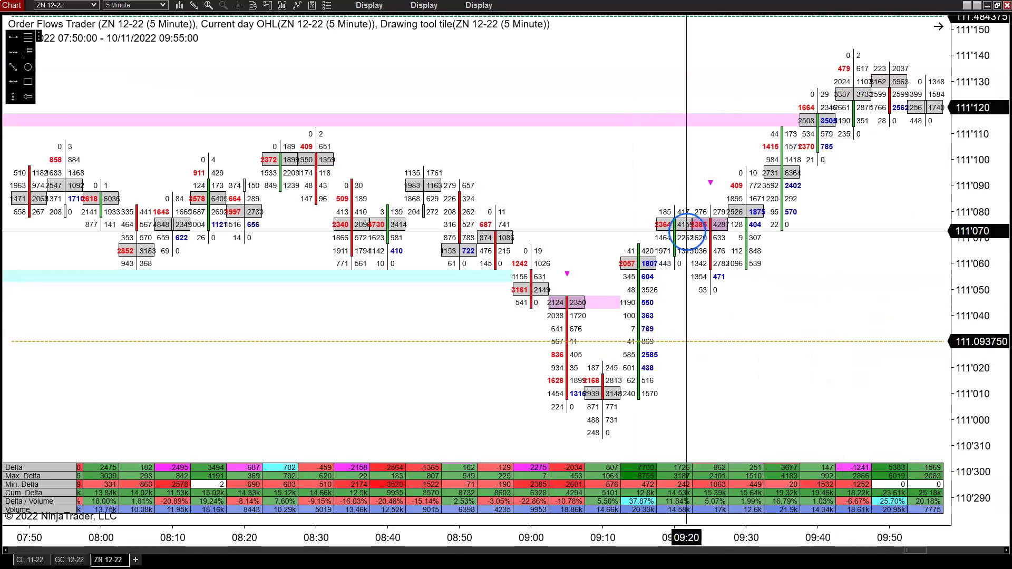
scroll(753, 316, "down", 3)
Step: Advance the chart to the late-morning high and inspect the prominent POC level of the 11:45 bar
scroll(756, 314, "down", 20)
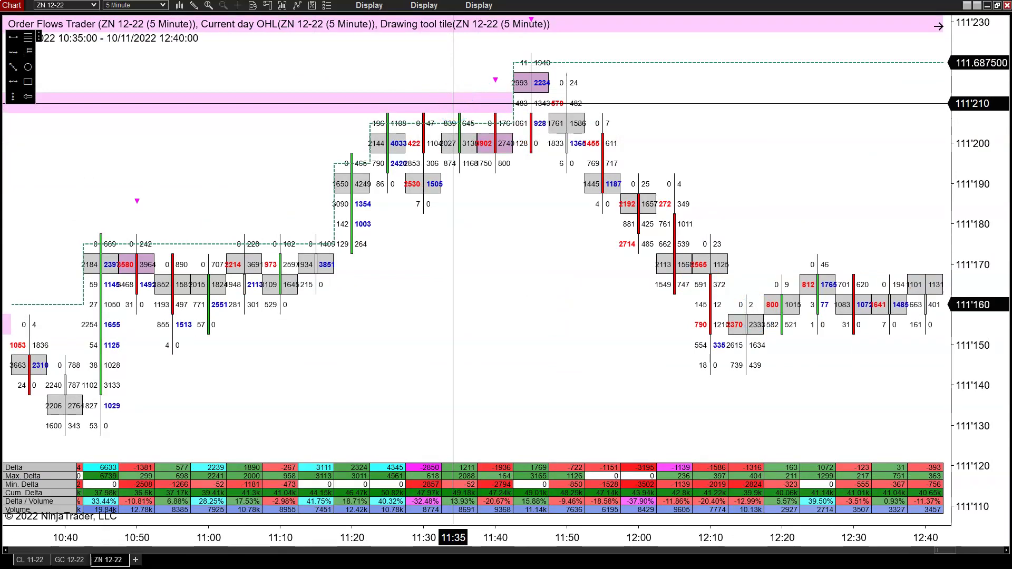
left_click(507, 103)
mouse_move(507, 103)
left_mouse_down()
mouse_move(526, 100)
mouse_move(540, 64)
mouse_move(544, 87)
left_mouse_up()
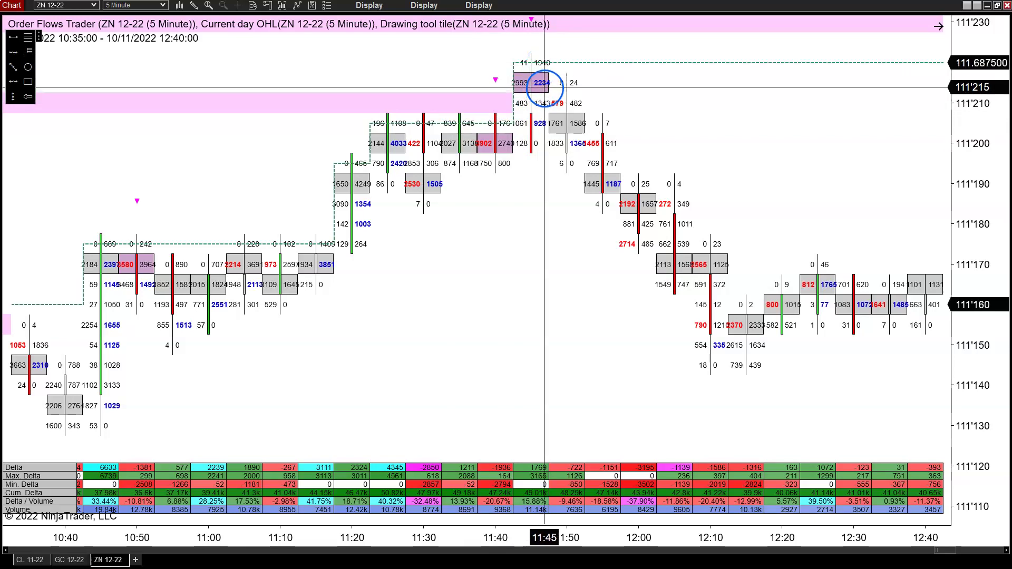
Step: Continue forward past the afternoon bars to the latest bar at 17:10 and look over the remaining POC signals
scroll(785, 350, "down", 4)
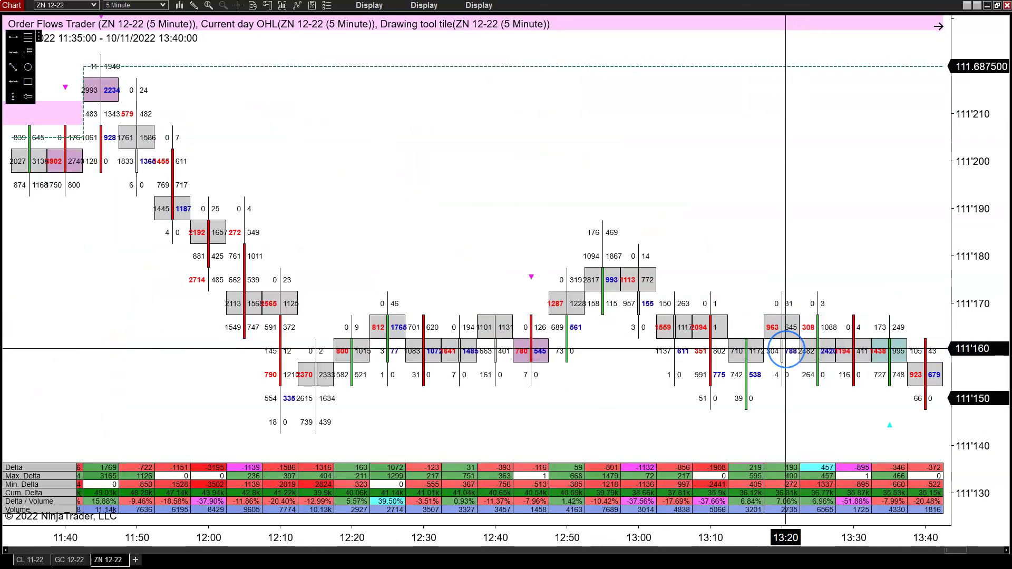
scroll(786, 349, "down", 10)
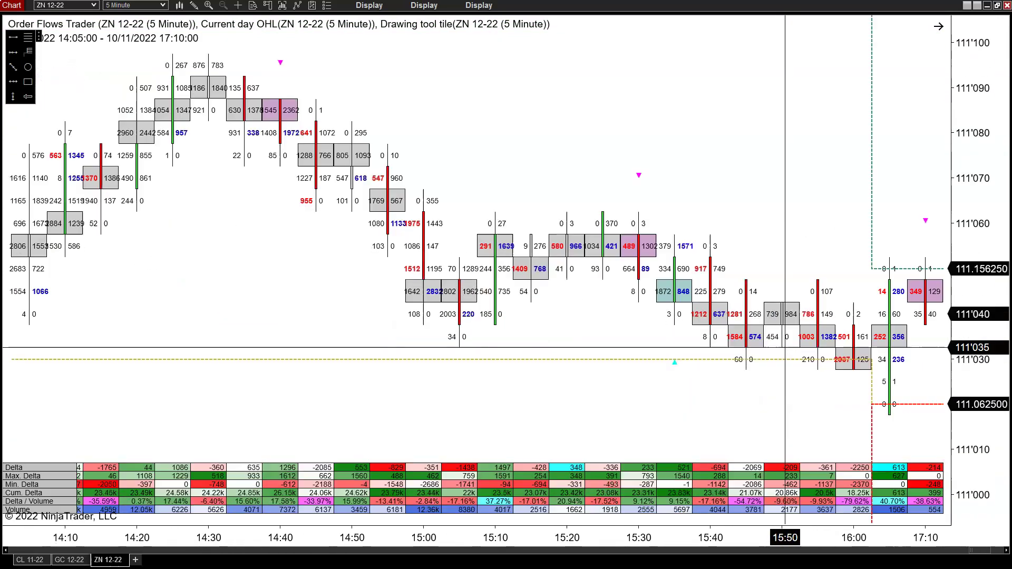
left_click(777, 346)
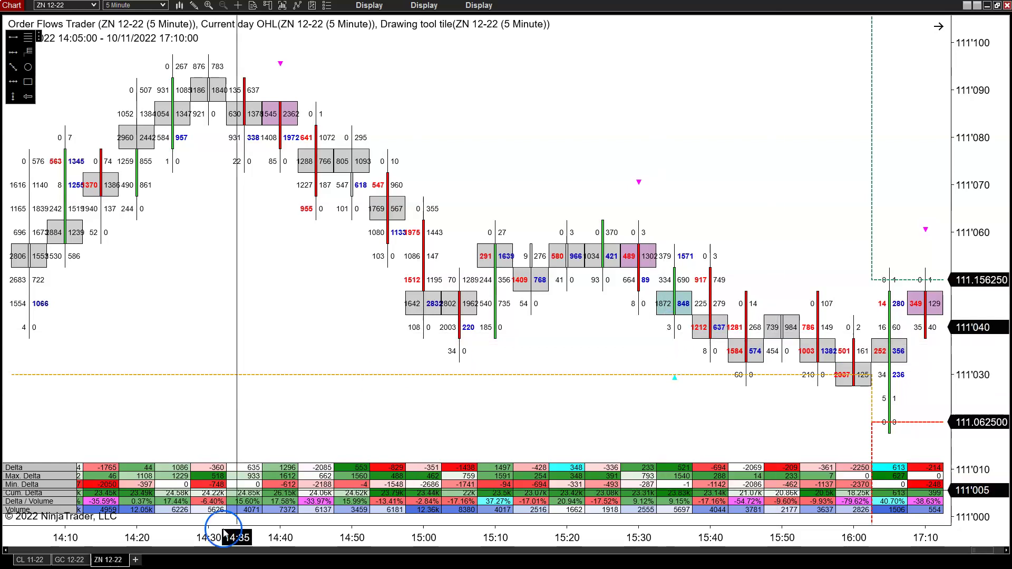
Step: Switch to the GC 12-22 chart and look over its 1-minute footprint bars of the sell-off from 13:45 with the crosshair
left_click(70, 560)
middle_click(290, 292)
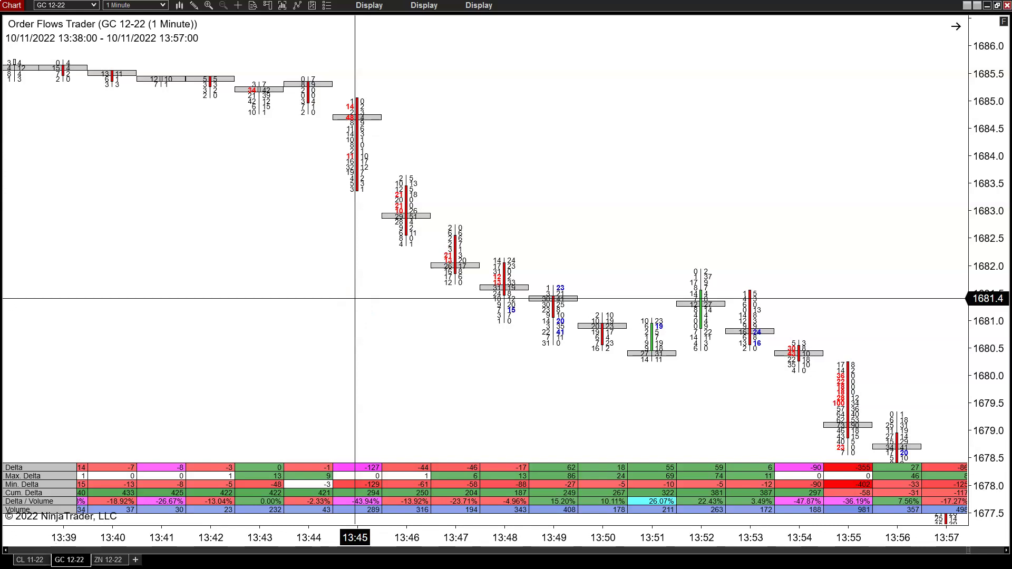
mouse_move(395, 253)
left_mouse_down()
mouse_move(353, 115)
mouse_move(415, 229)
mouse_move(507, 351)
left_mouse_up()
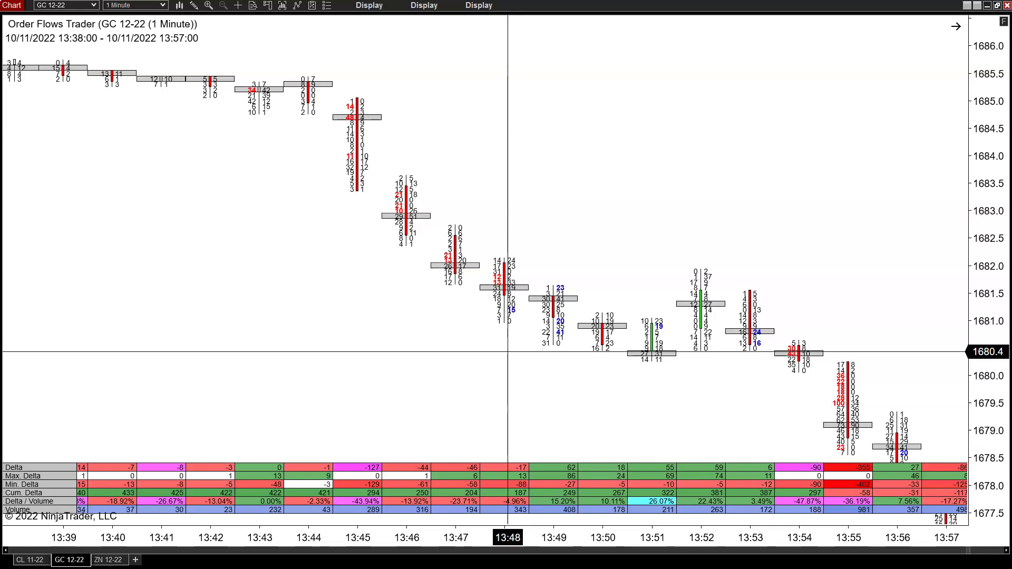
Step: Return to the ZN 12-22 chart and go back to the bars around 13:40 that precede the sell-off
left_click(107, 559)
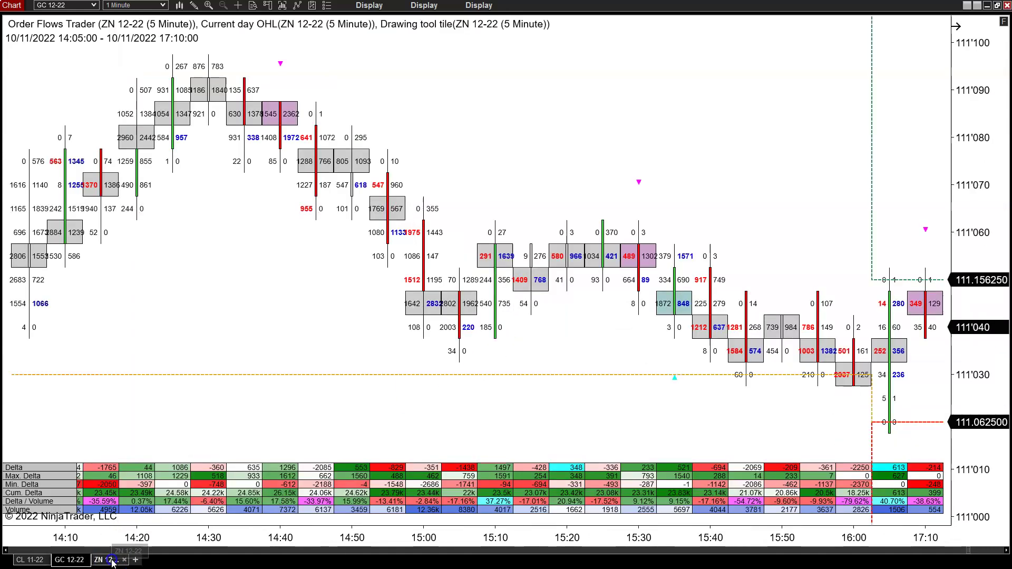
scroll(479, 409, "up", 5)
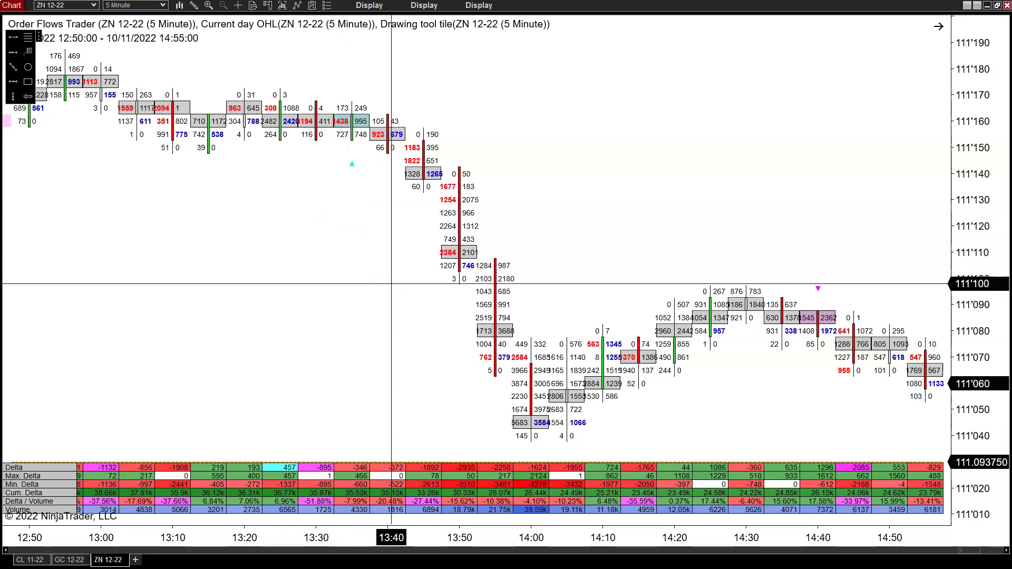
left_click(398, 285)
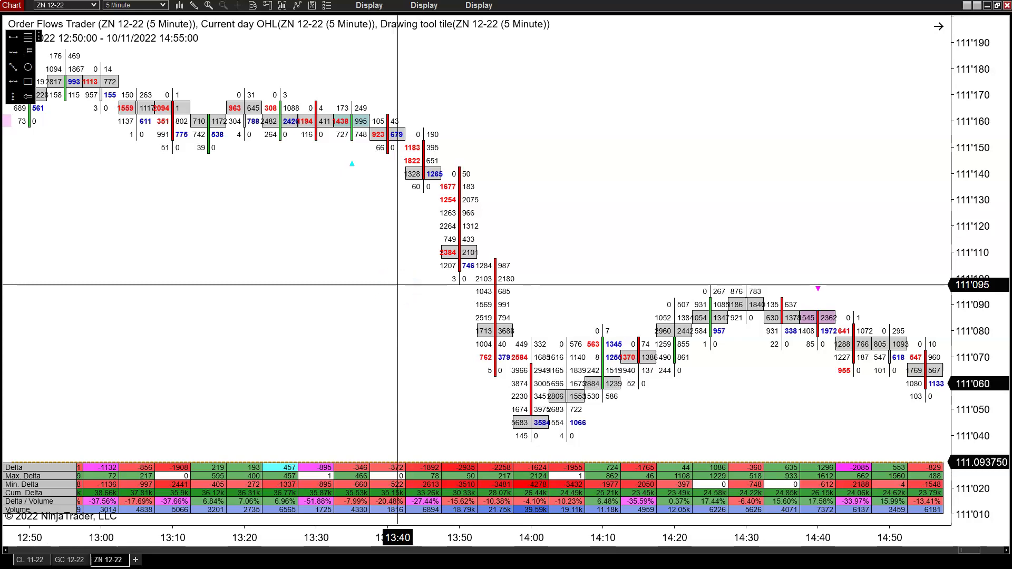